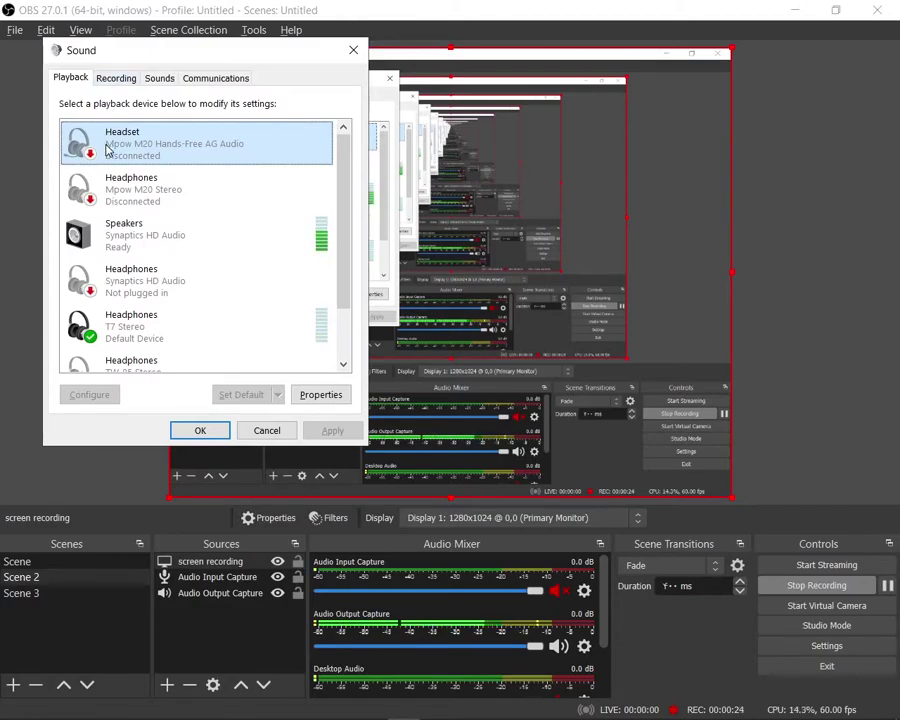
Step: Review the available recording devices from the Blue Snowball microphone through to the S/PDIF 1 virtual audio cable
key("ctrl+Tab")
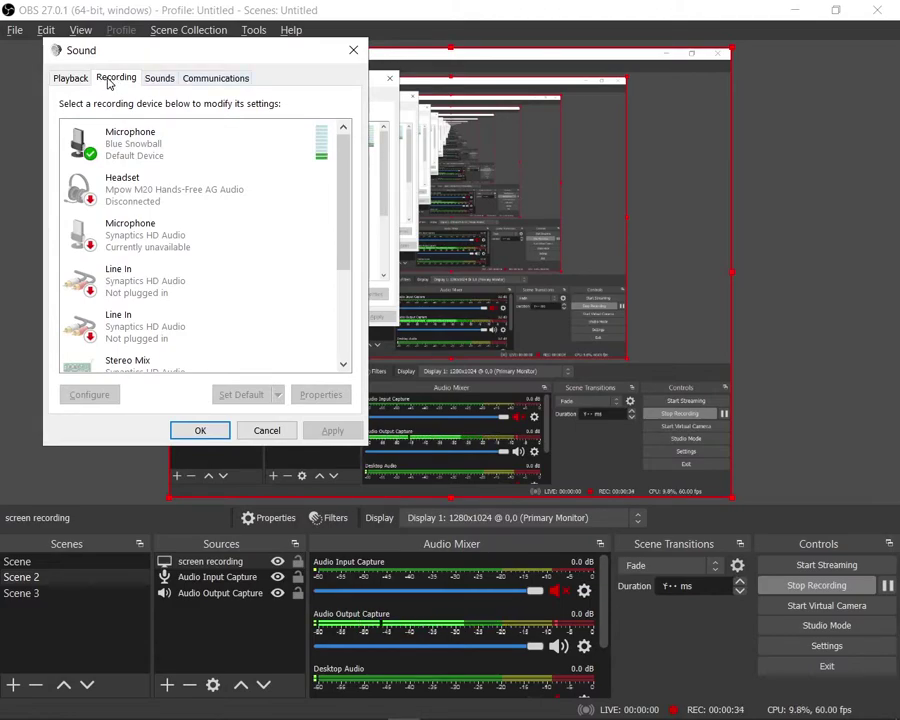
key("Tab")
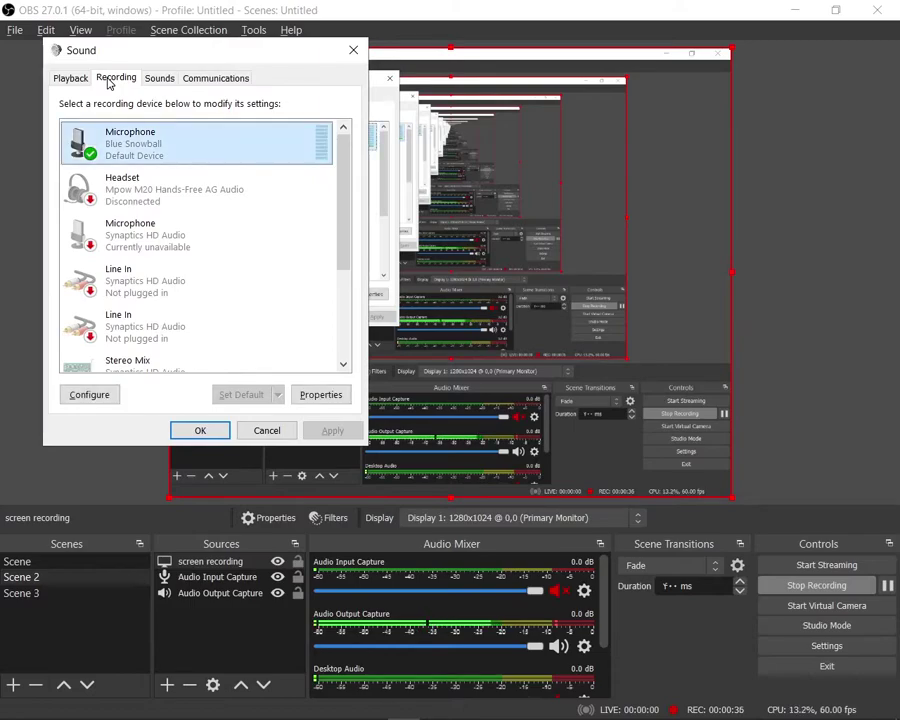
key("Down")
key("Down")
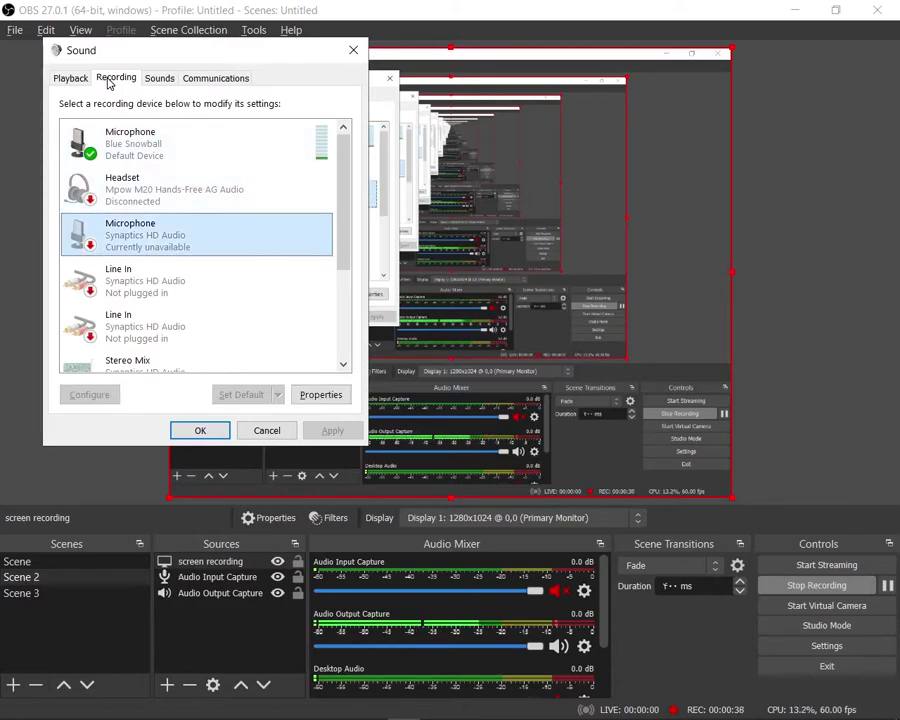
key("Down")
key("Down")
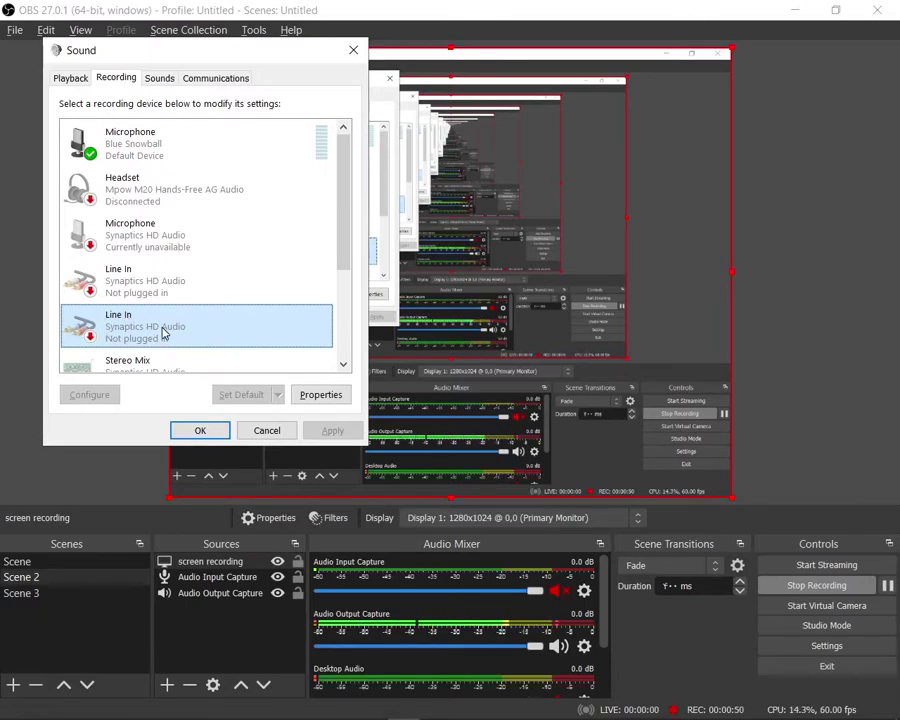
key("Down")
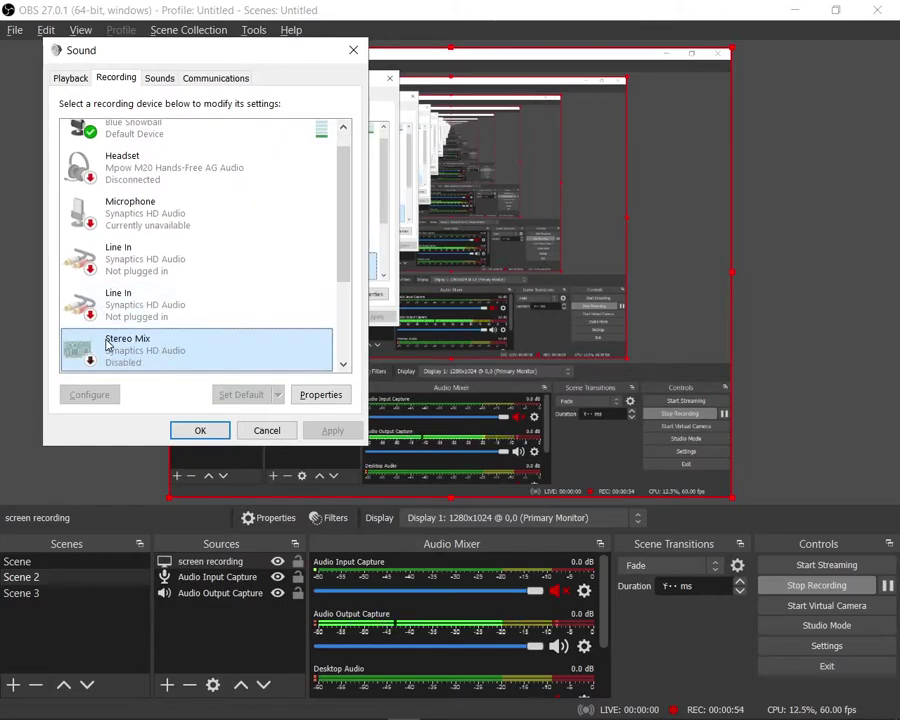
key("Down")
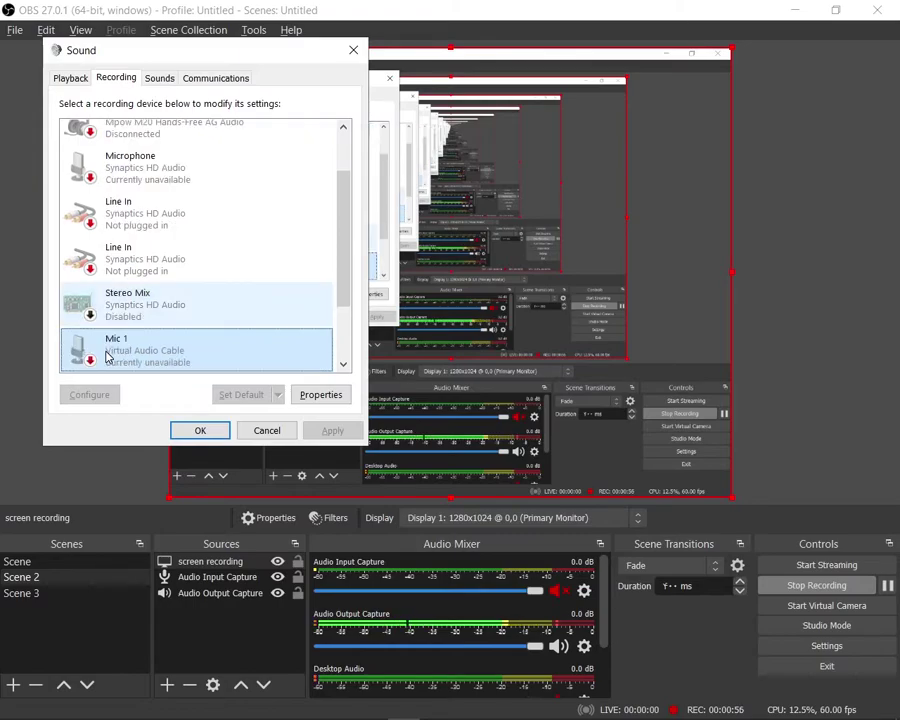
key("Down")
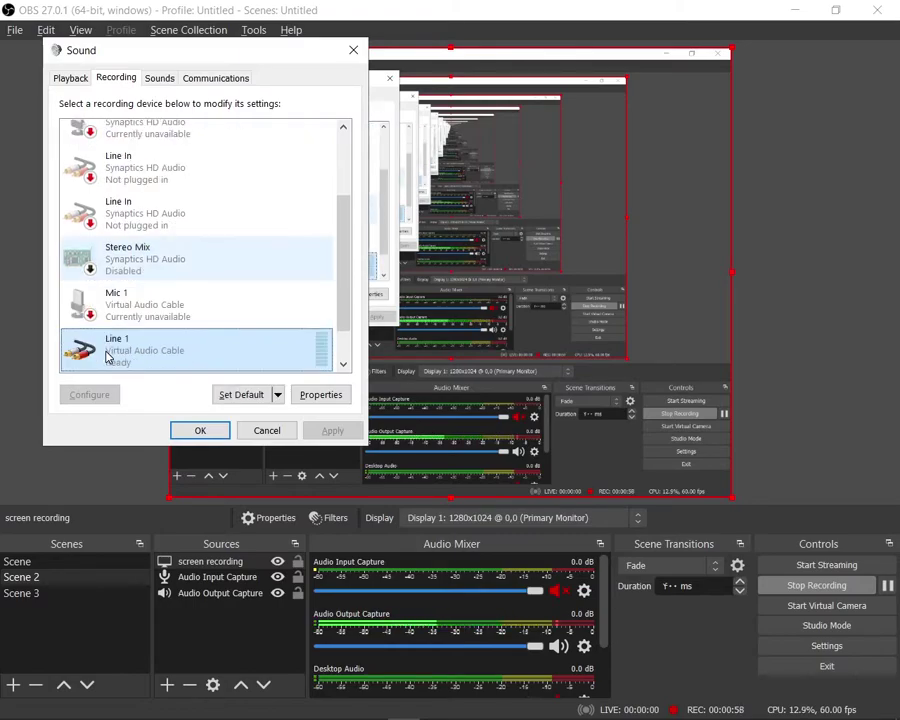
key("Down")
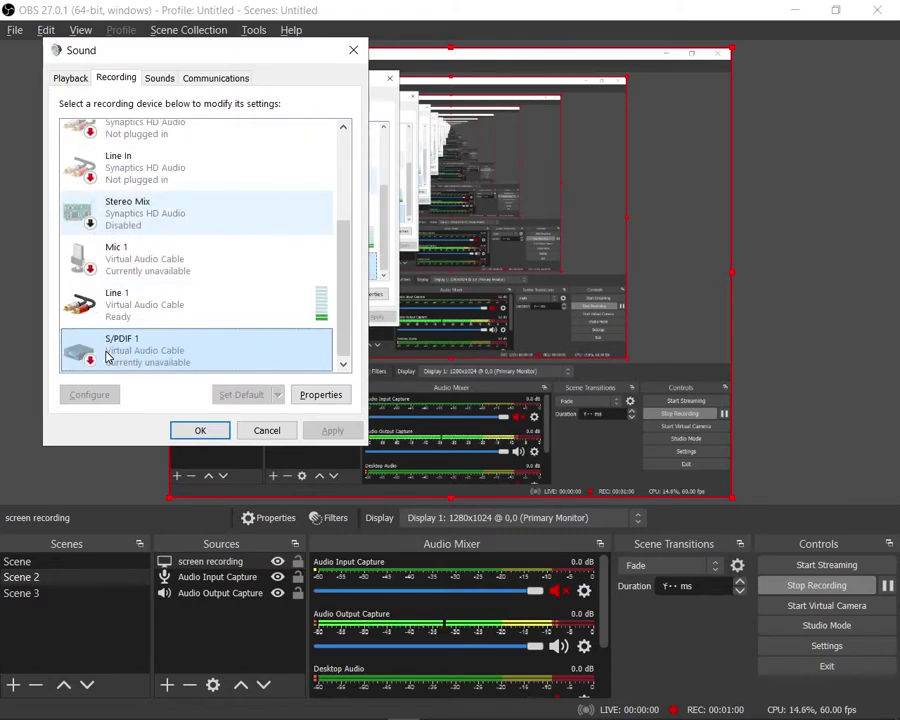
Step: Go back up through the recording devices and select the Blue Snowball microphone
key("Up")
key("Up")
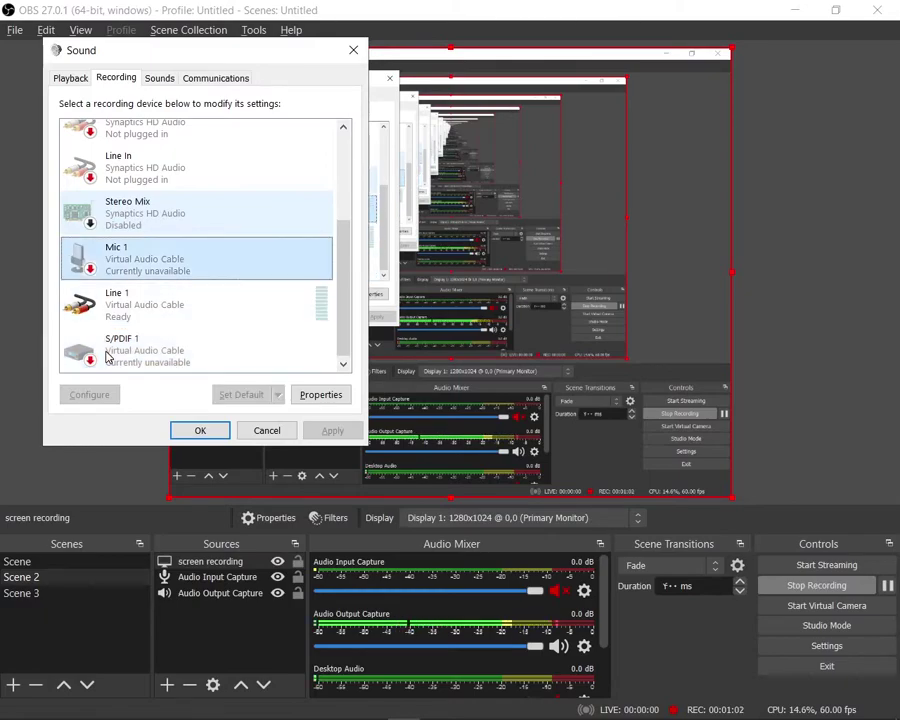
key("Up")
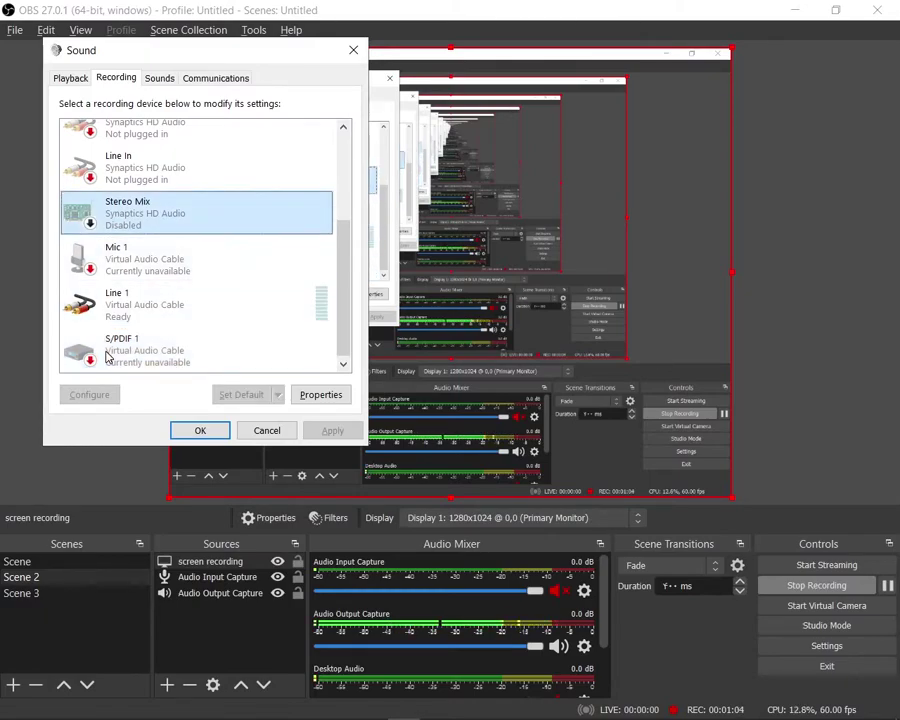
key("Up")
key("Up")
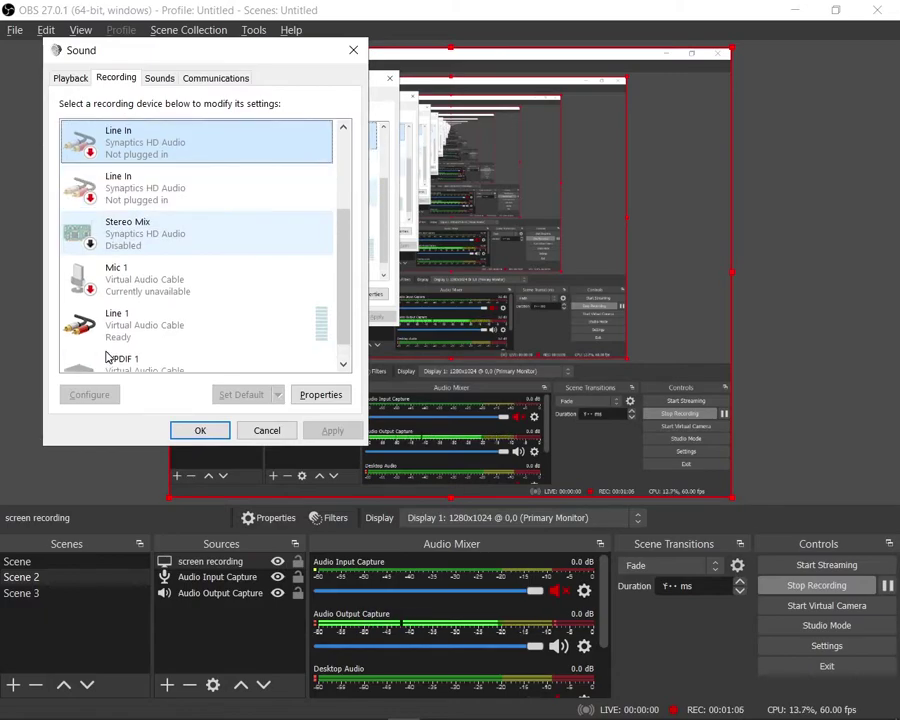
key("Up")
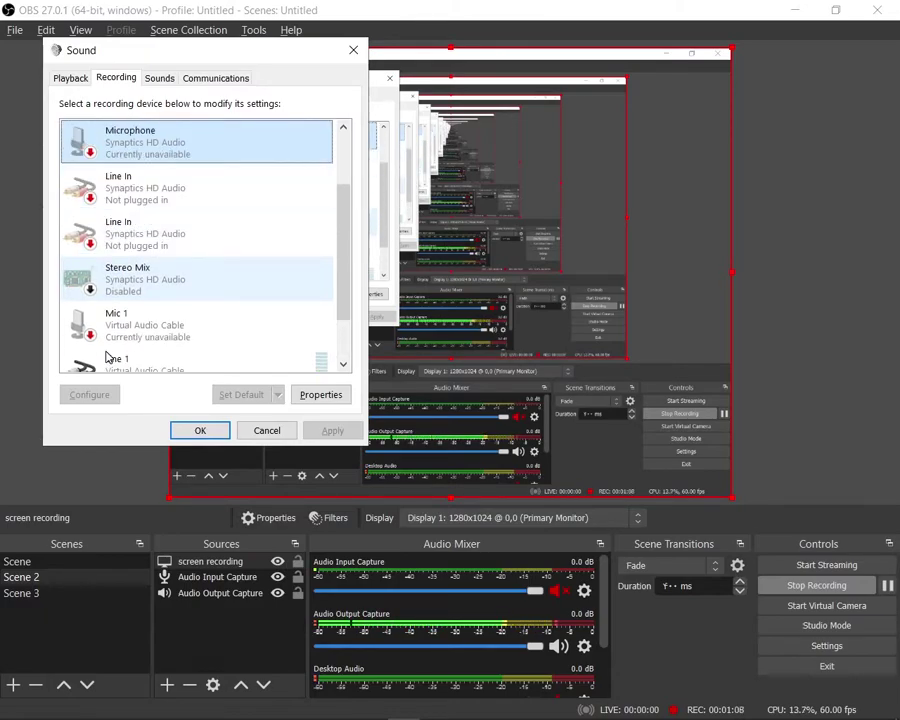
key("Up")
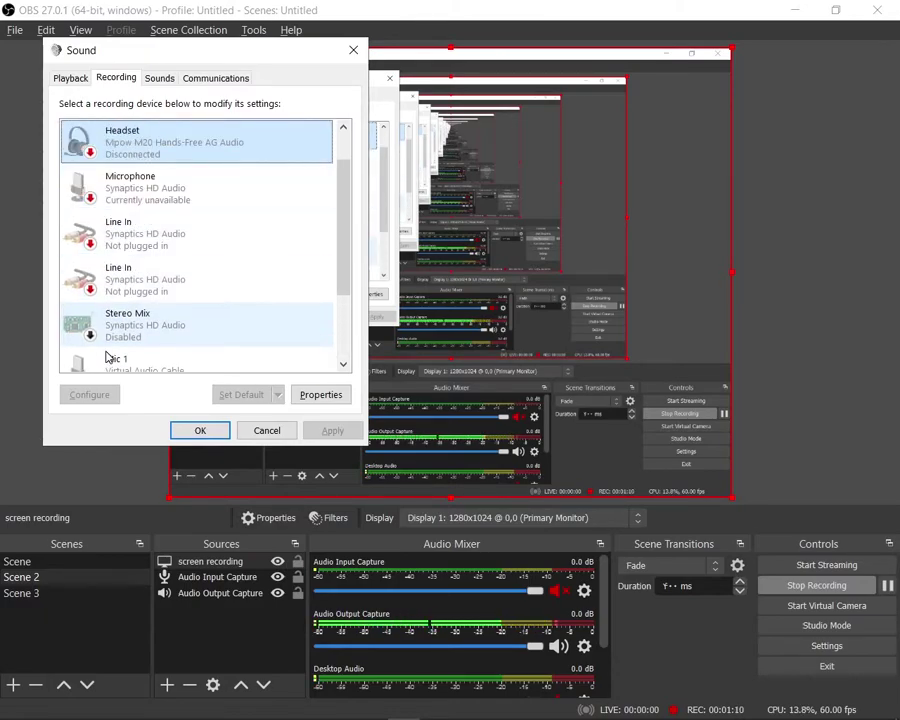
key("Up")
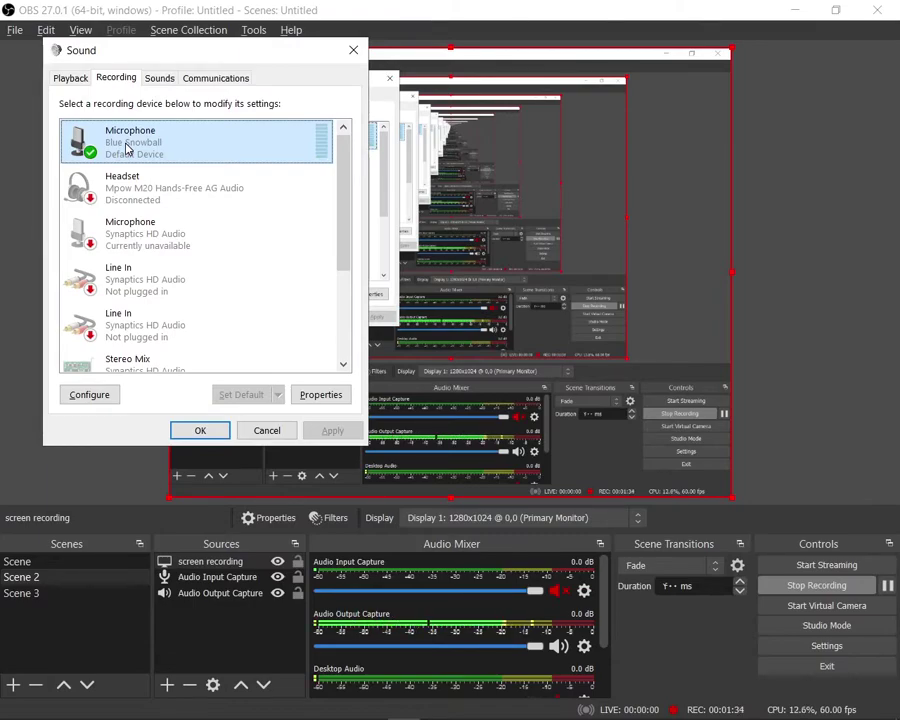
Step: Open the Blue Snowball microphone's properties and view its listening and level settings
key("Tab")
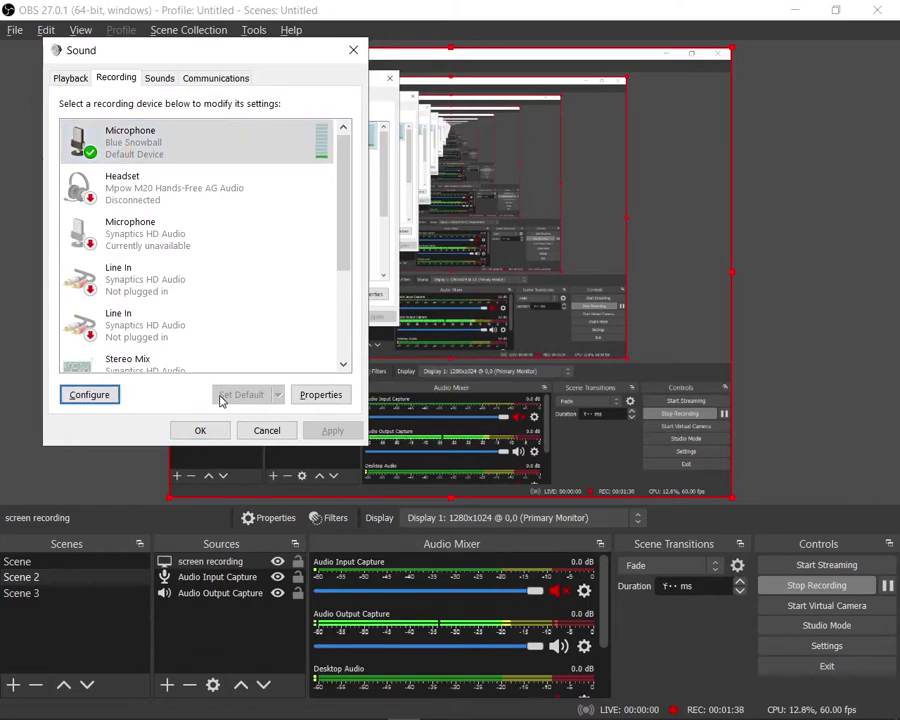
key("Tab")
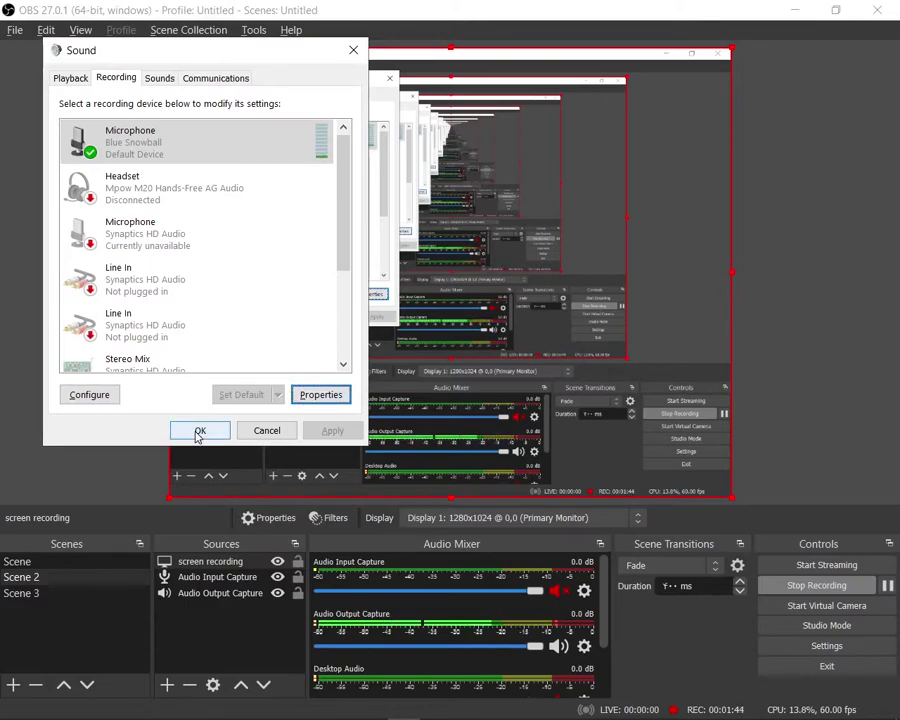
left_click(302, 397)
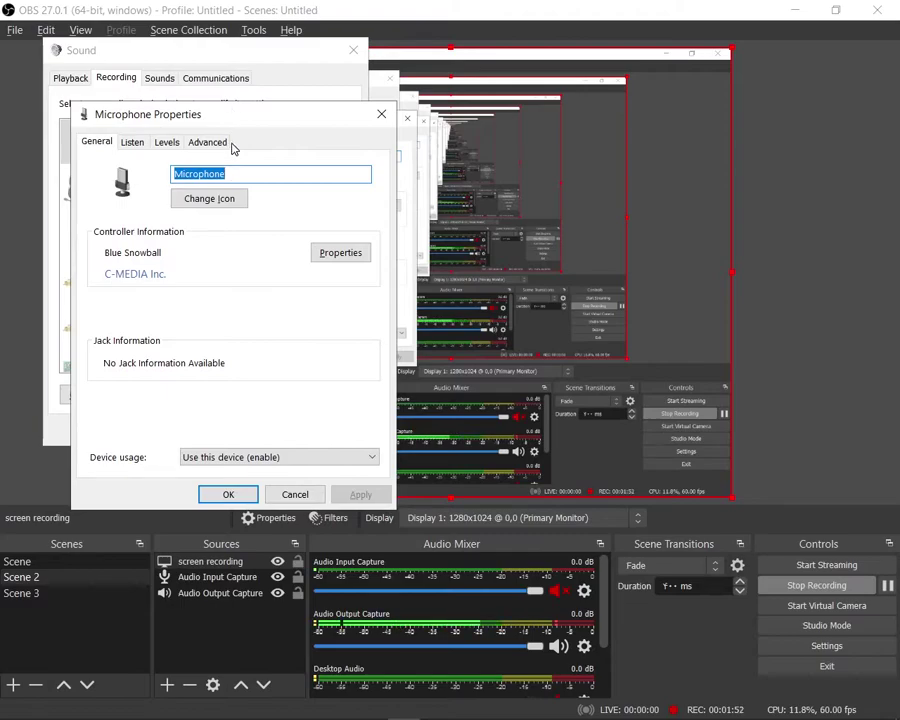
left_click(152, 144)
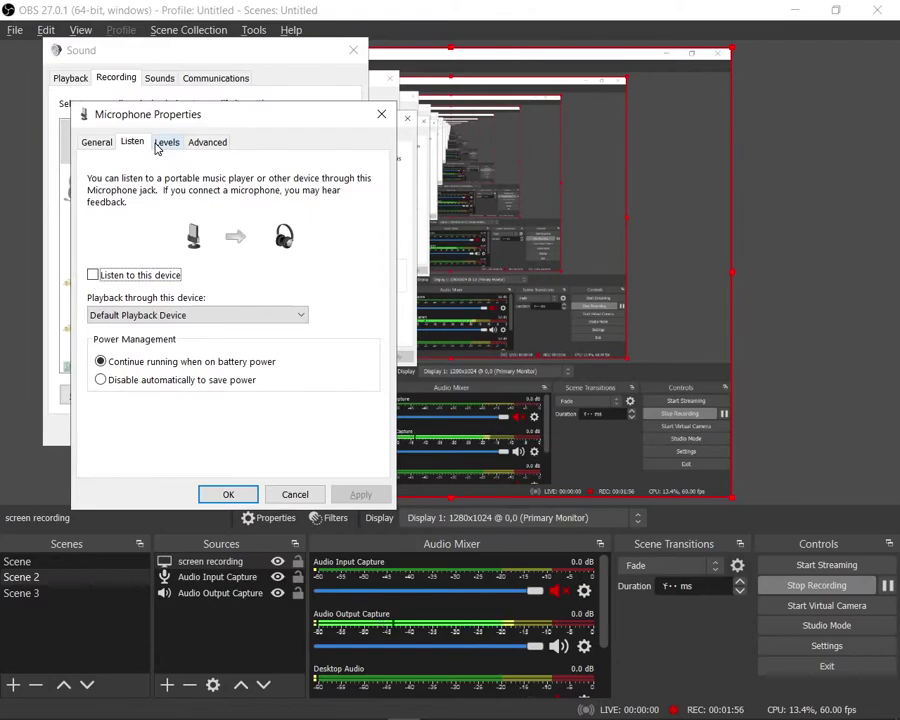
left_click(156, 146)
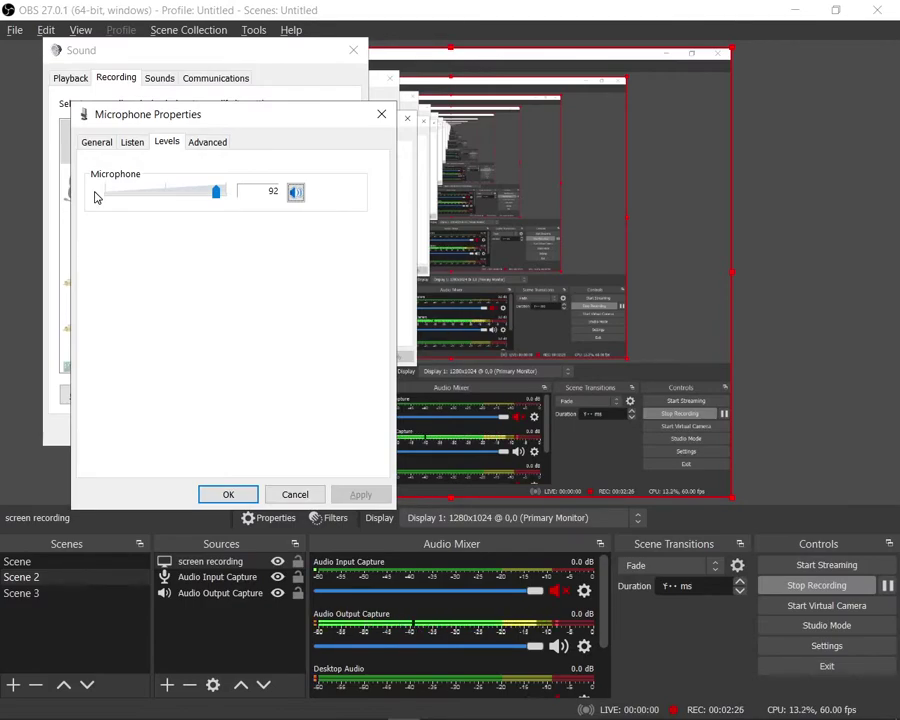
Step: Examine the microphone's default format and exclusive mode settings, along with its general and level properties
key("ctrl+Tab")
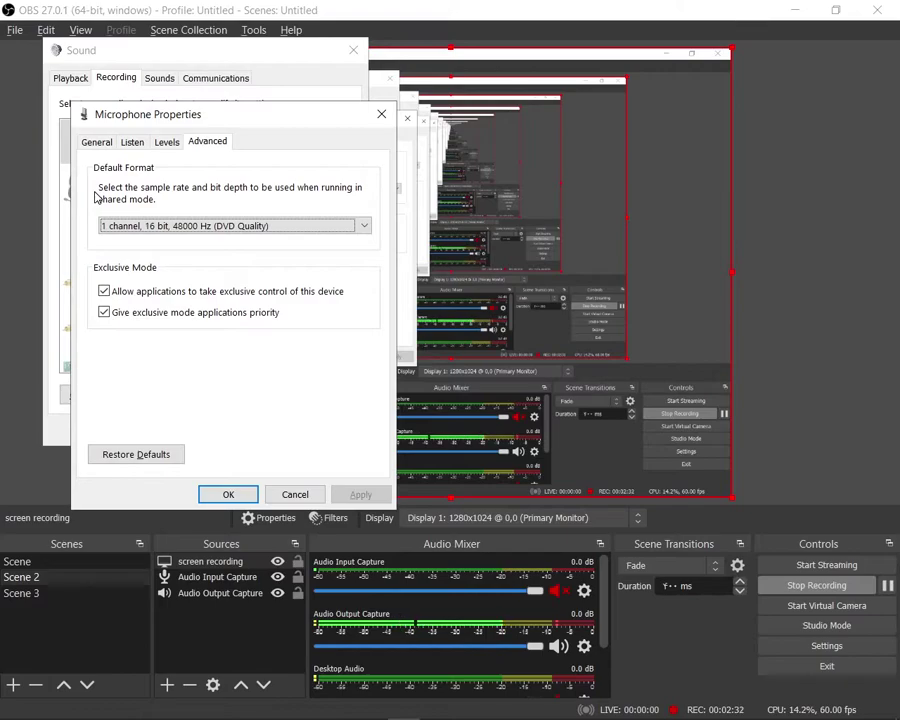
key("ctrl+Tab")
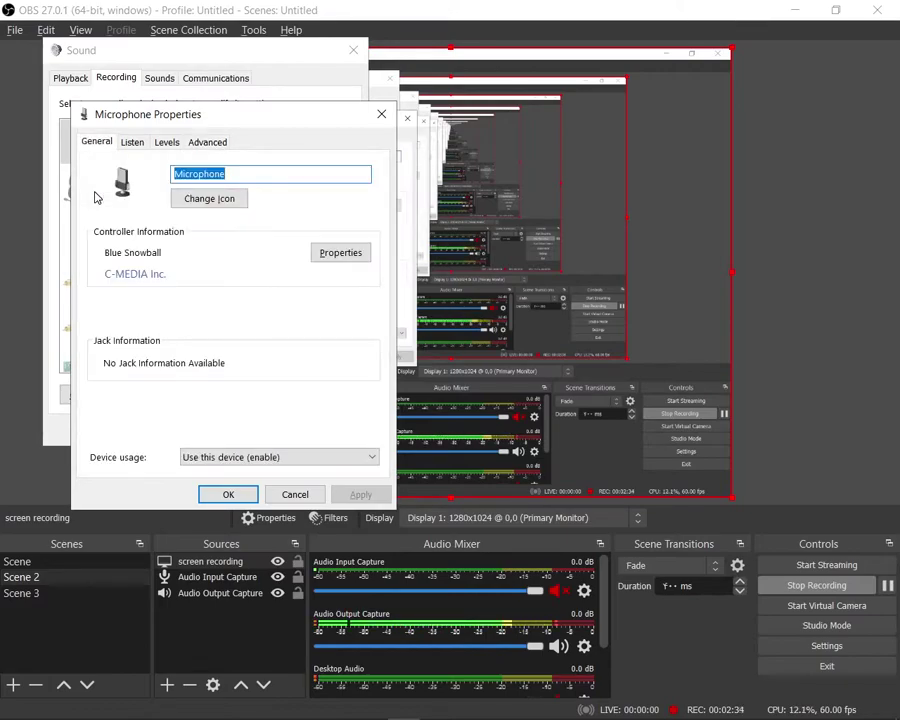
key("ctrl+Tab")
key("ctrl+Tab")
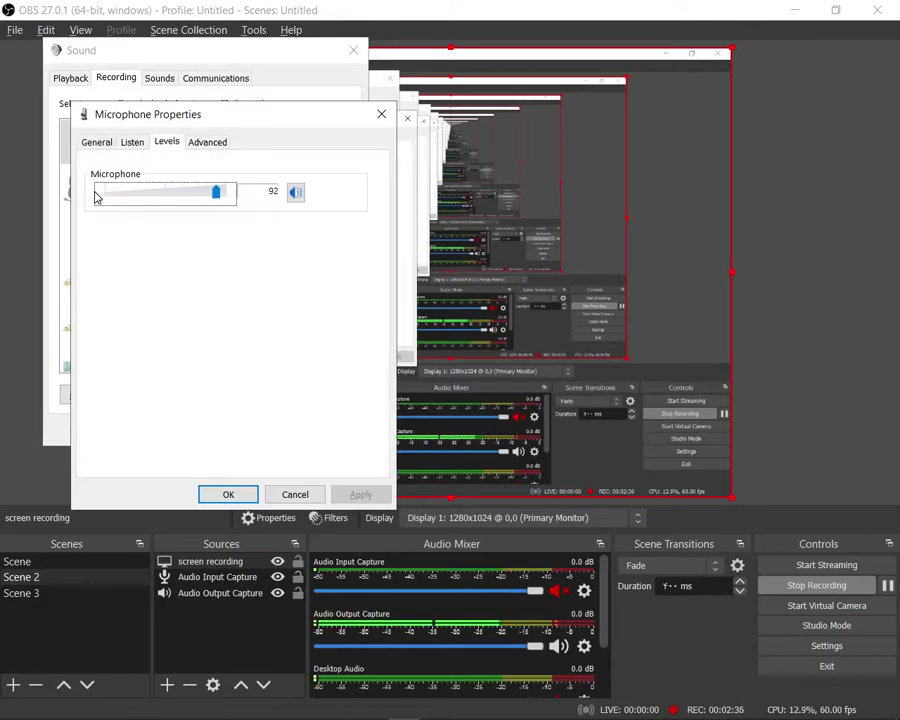
key("ctrl+Tab")
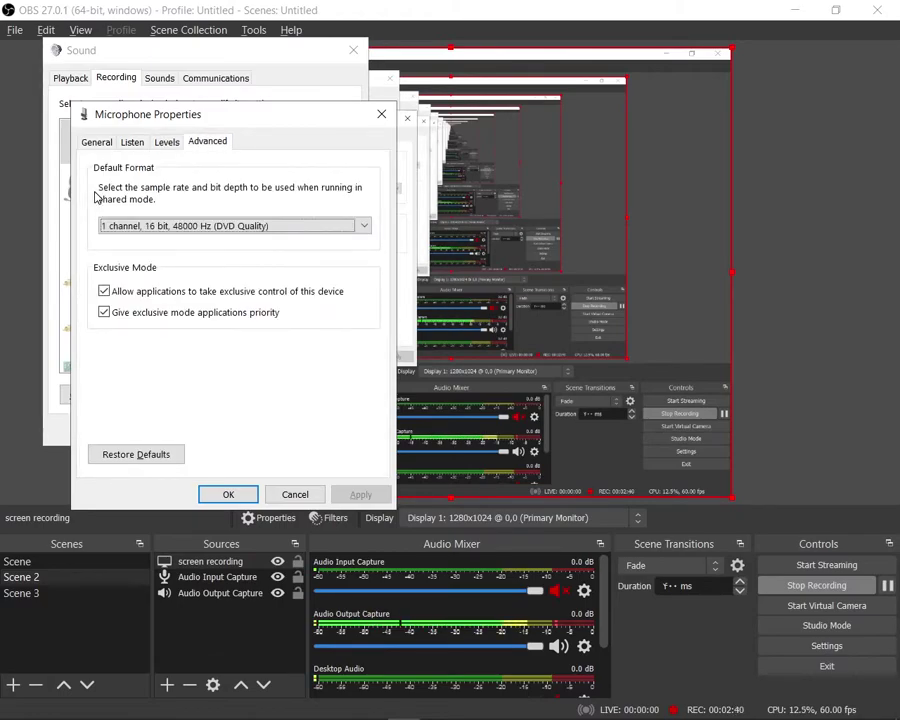
Step: Return to the microphone's level settings, check the volume and mute controls, and close its properties
key("ctrl+Tab")
key("ctrl+Tab")
key("ctrl+Tab")
key("Tab")
key("Tab")
key("Tab")
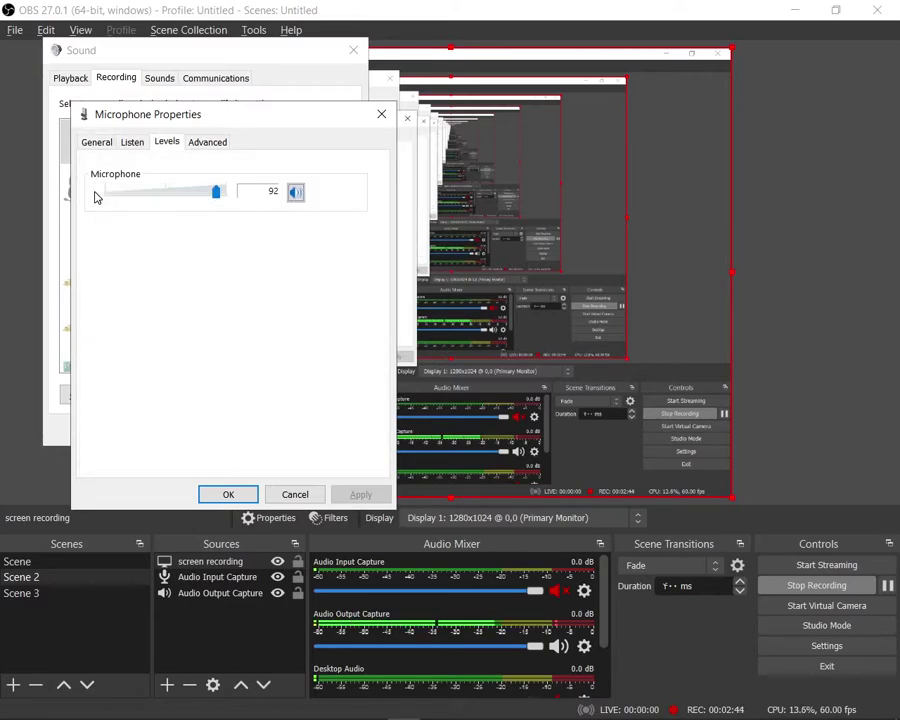
key("shift+Tab")
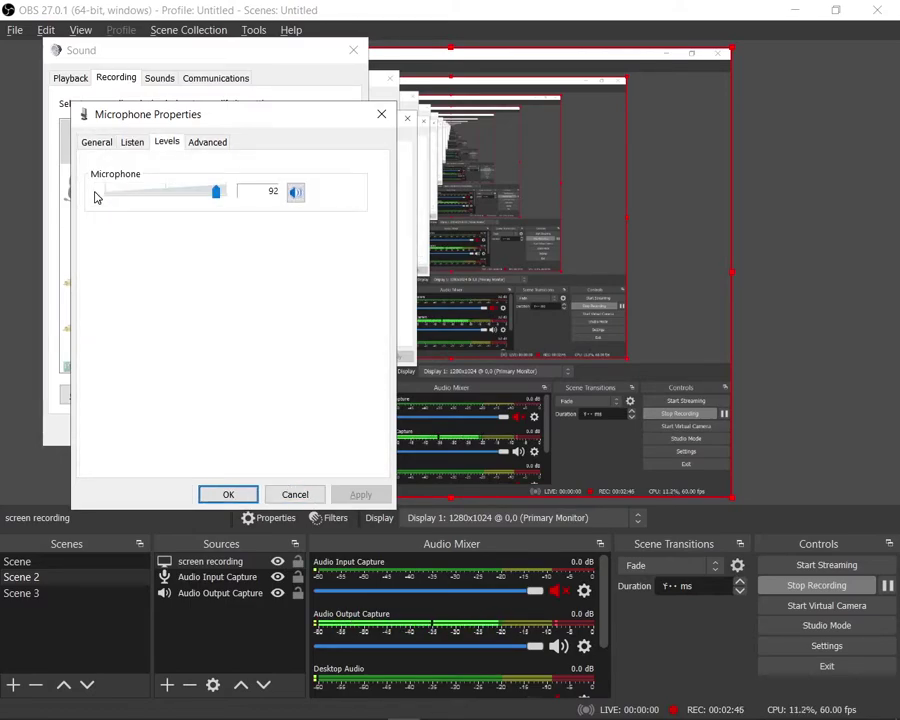
key("Return")
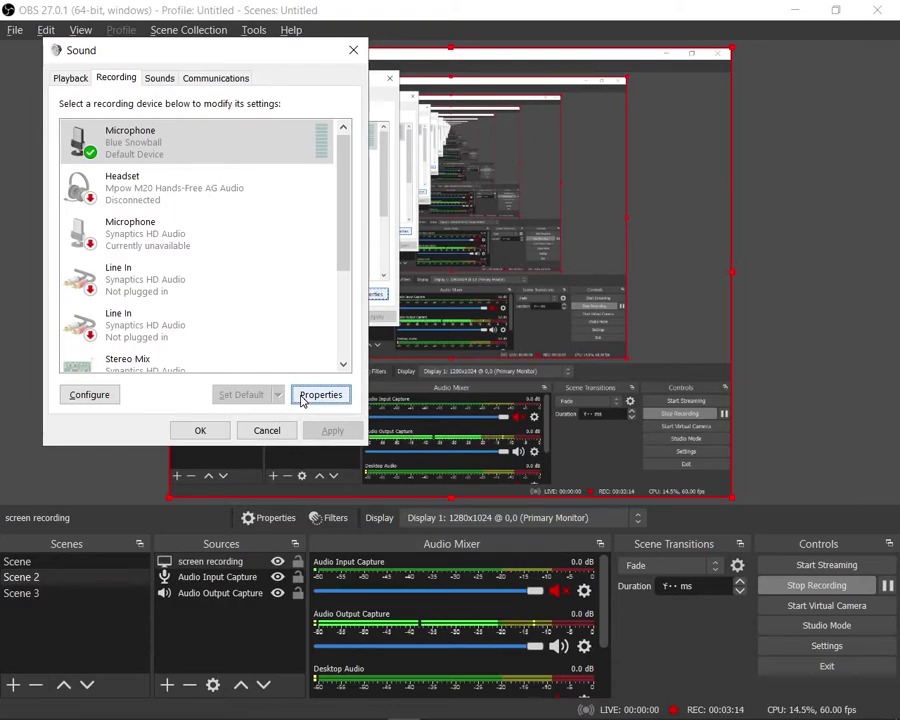
Step: Show the Windows sound scheme settings and go through the scheme options to the program events
key("ctrl+Tab")
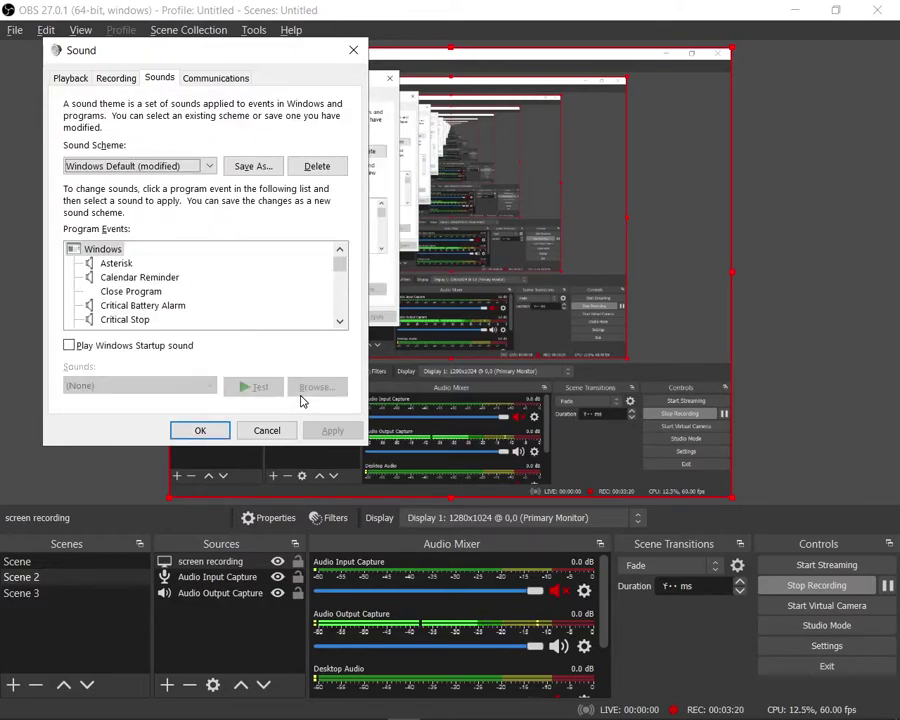
key("Tab")
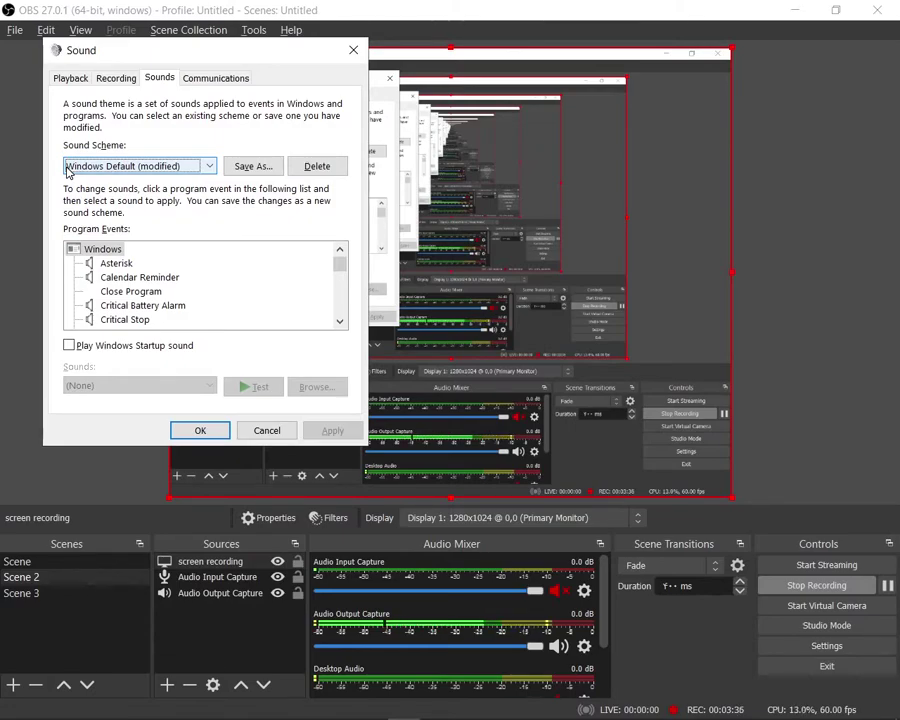
key("Tab")
key("shift+Tab")
key("Tab")
key("Tab")
key("Tab")
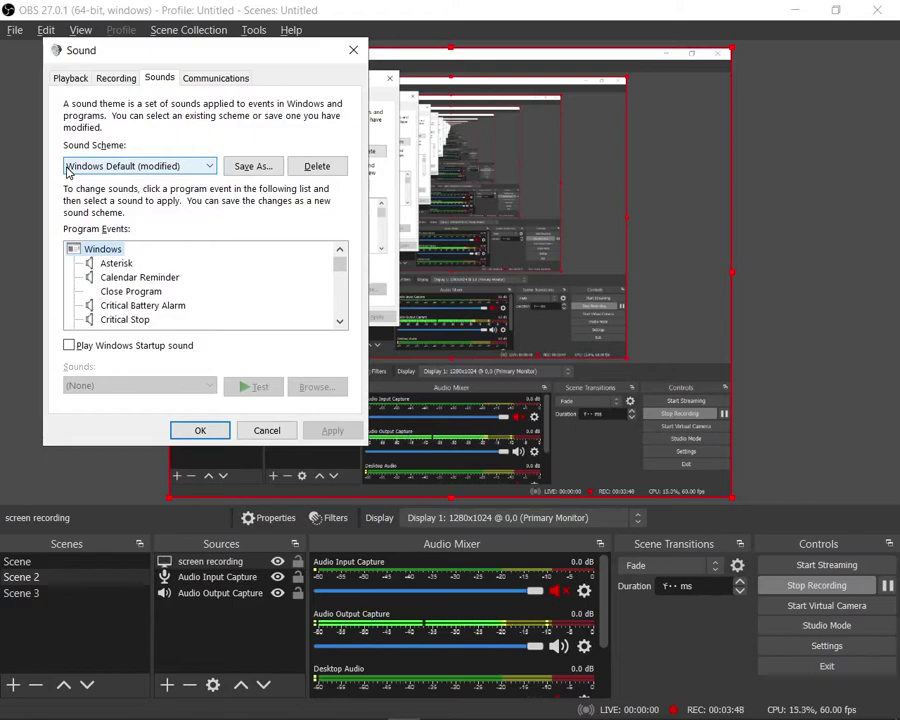
Step: Choose Alarm01.wav as the sound for the Close Program event
key("Down")
key("Down")
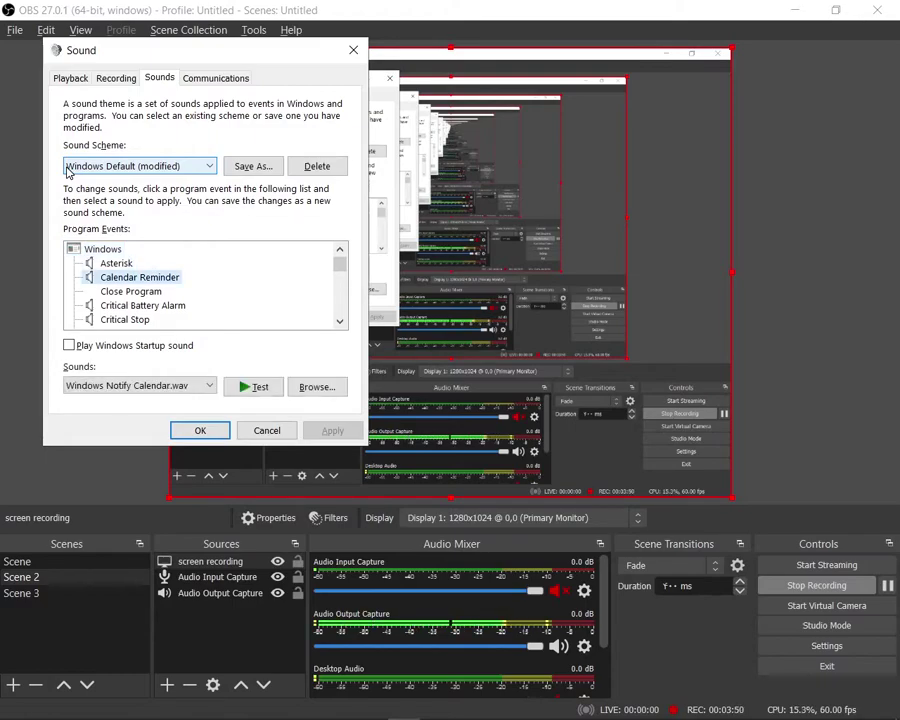
key("Down")
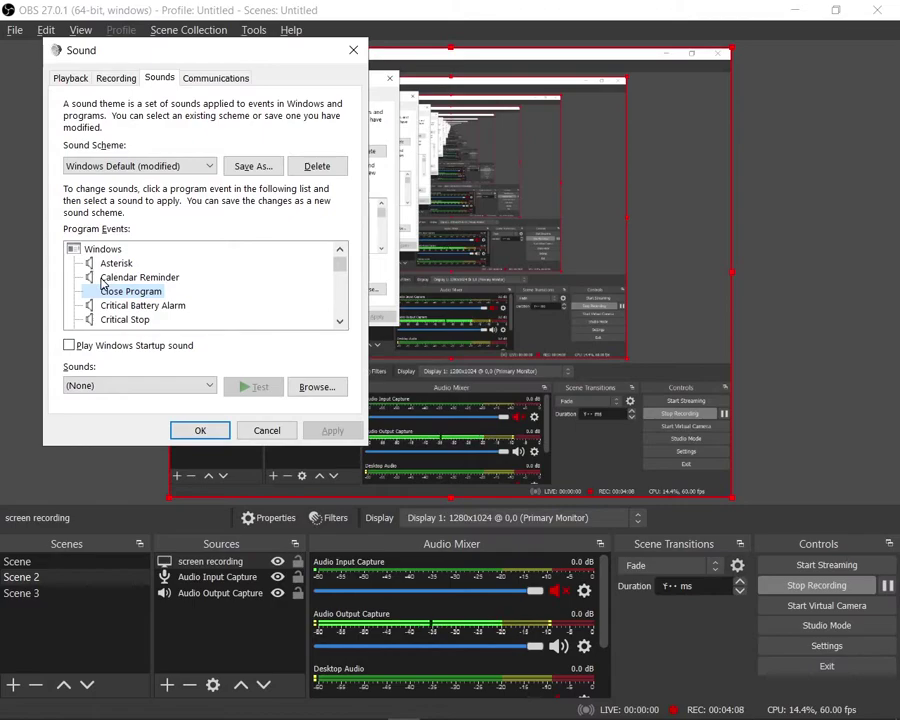
key("Tab")
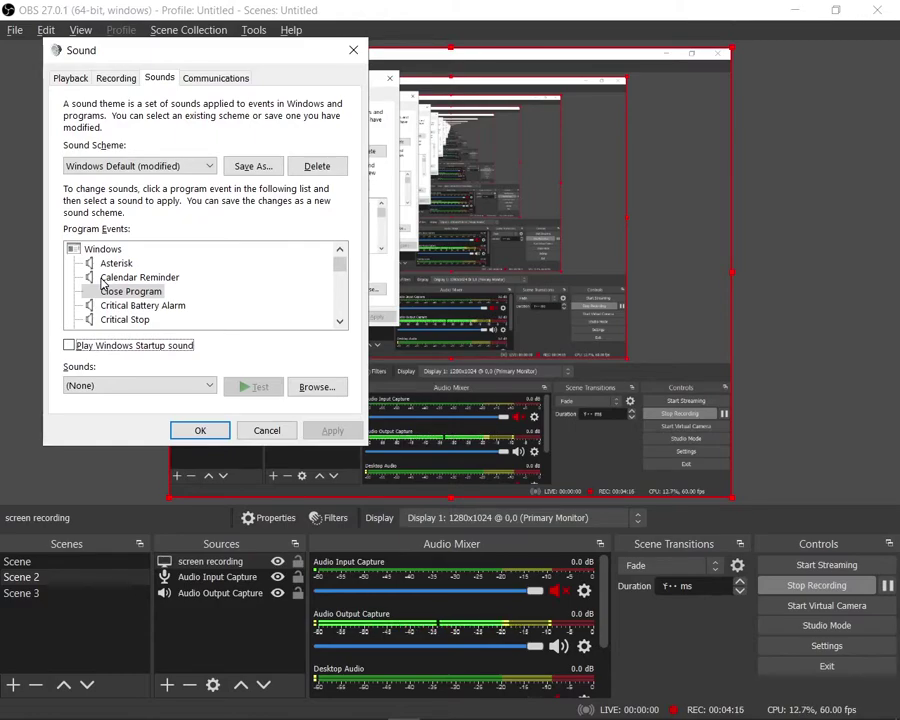
key("Tab")
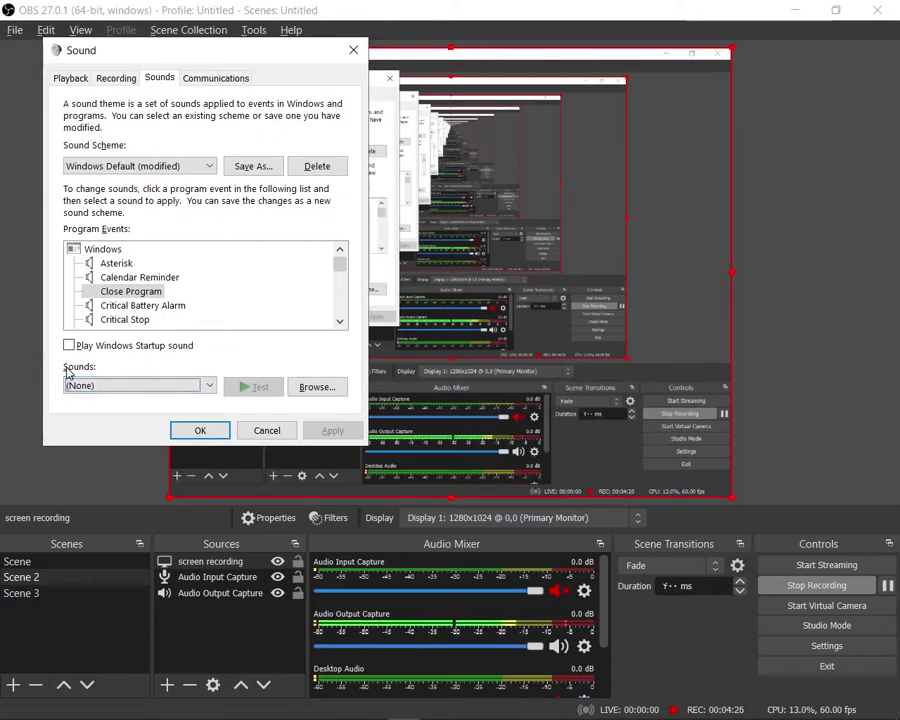
key("Down")
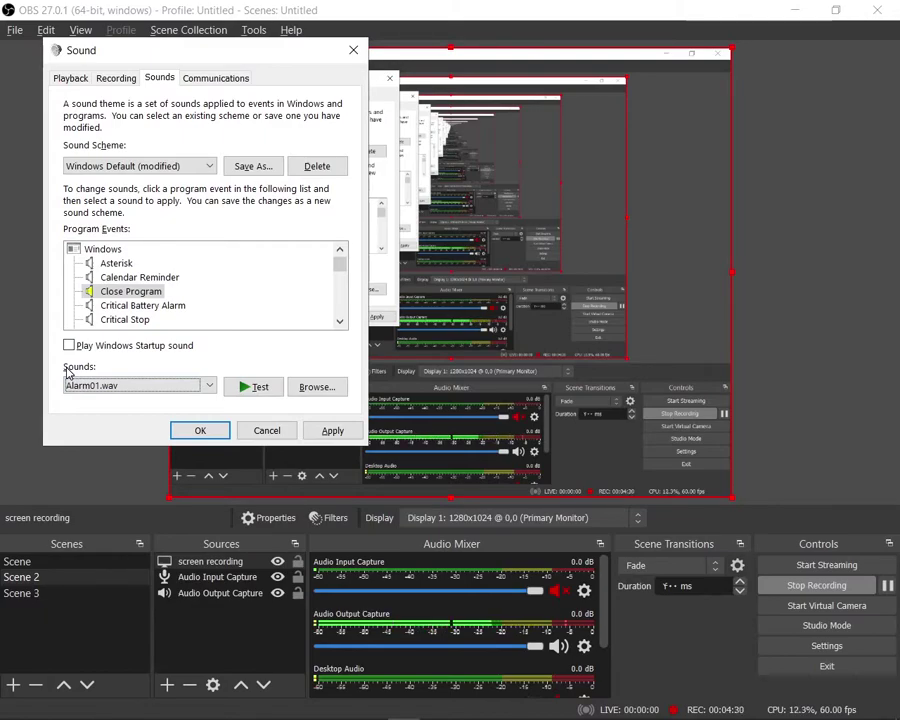
key("Down")
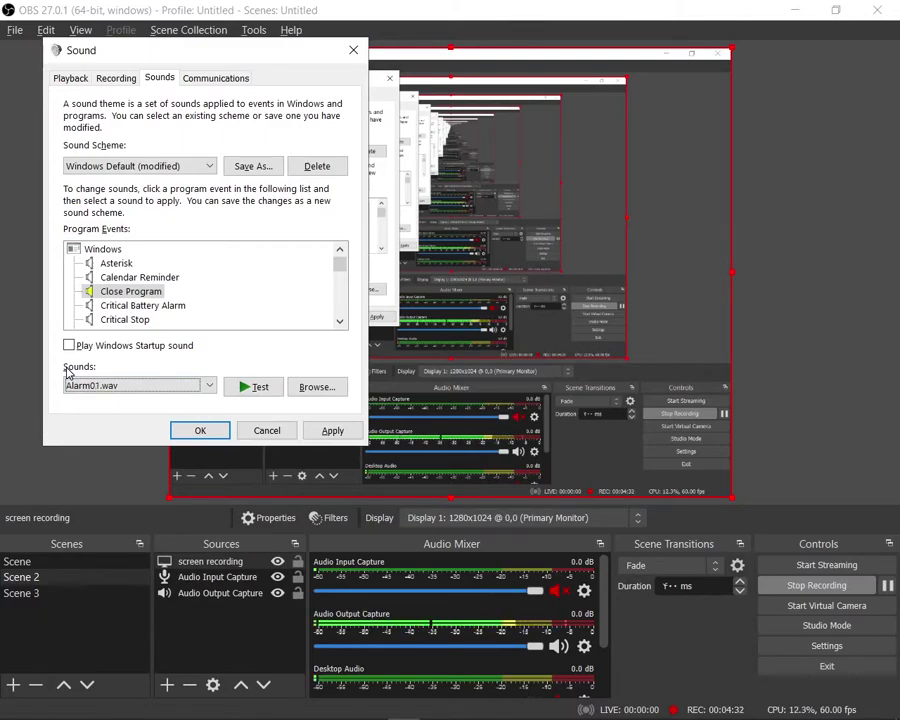
Step: Review the sound selection, Test and Browse controls for the Close Program event
scroll(68, 392, "up", 1)
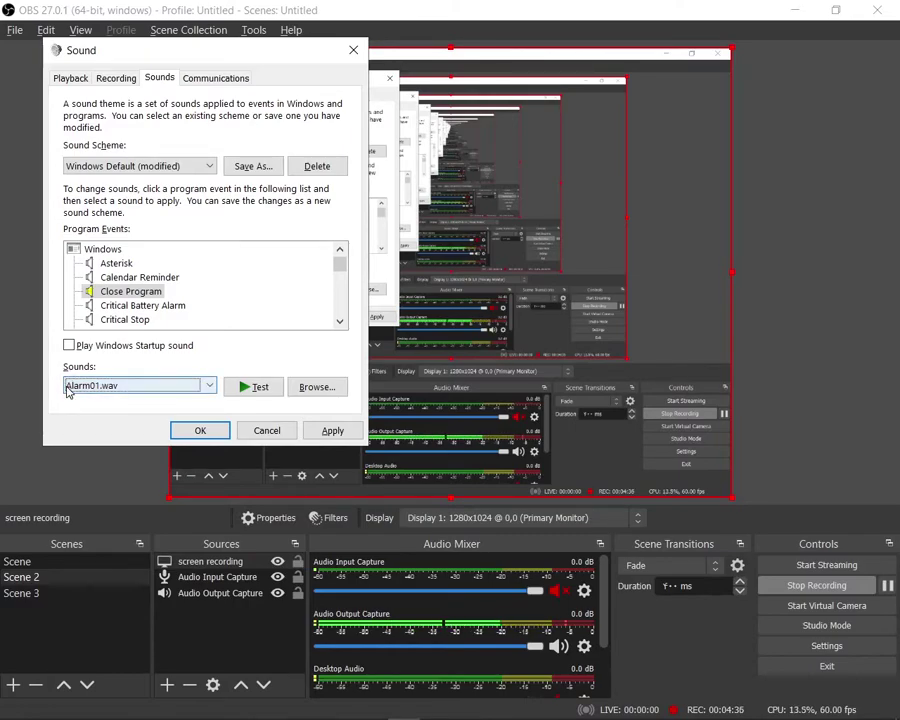
key("Tab")
key("Tab")
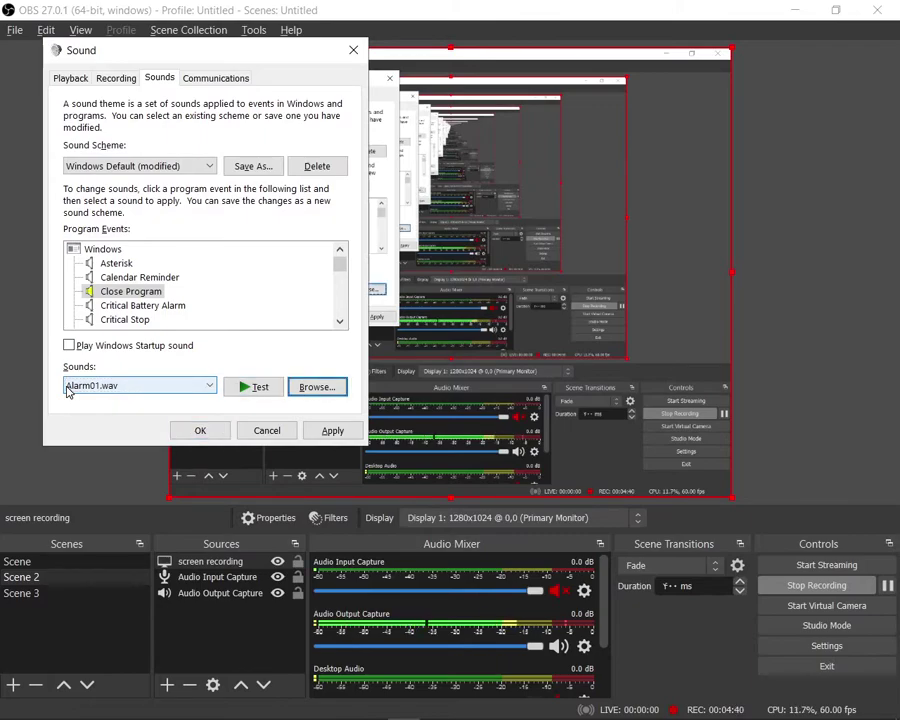
key("shift+Tab")
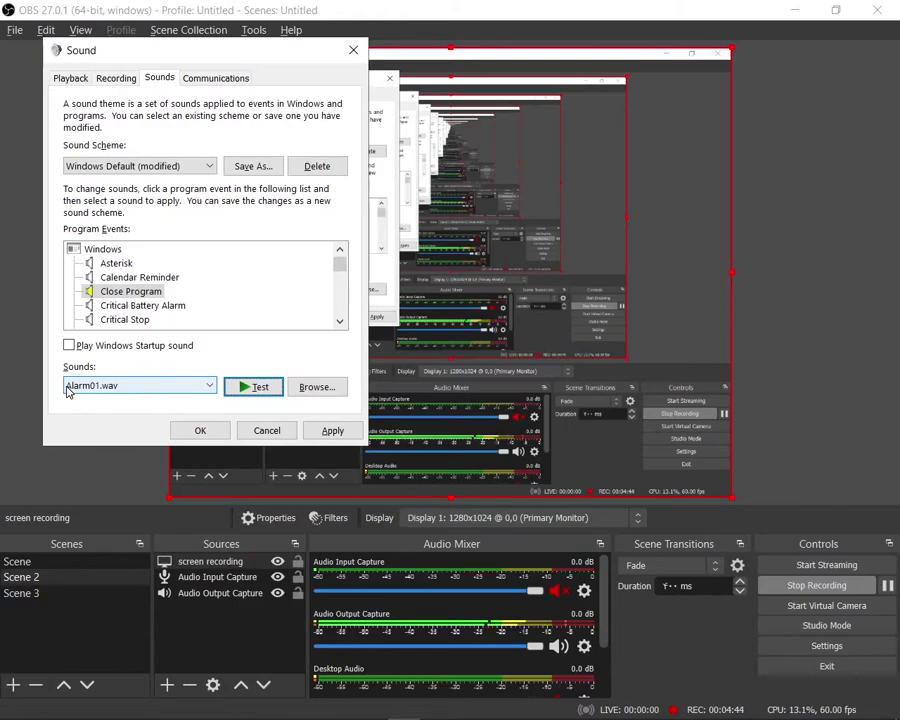
key("shift+Tab")
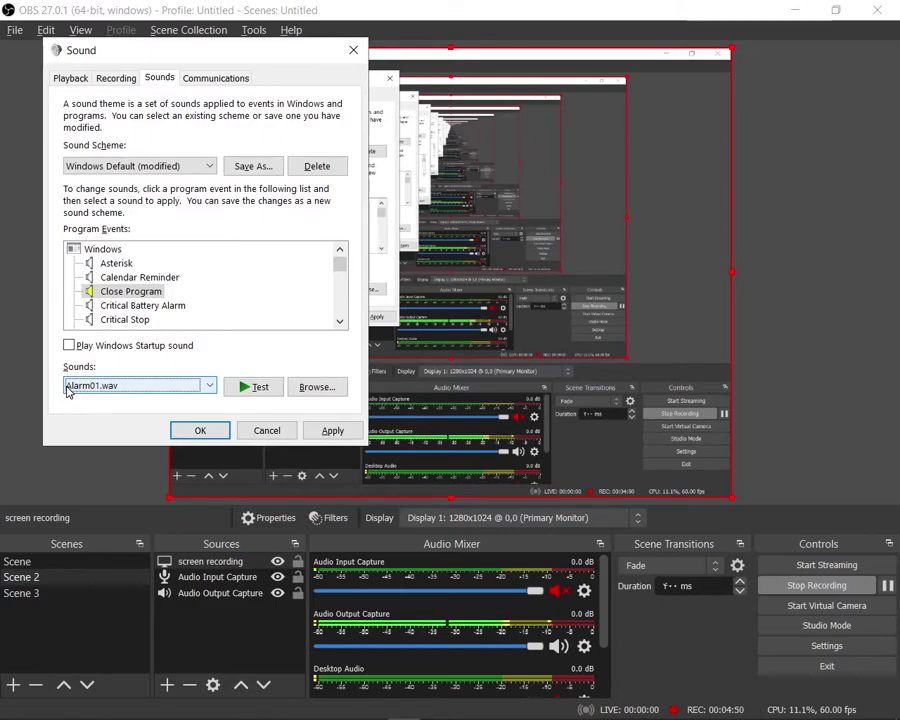
key("Tab")
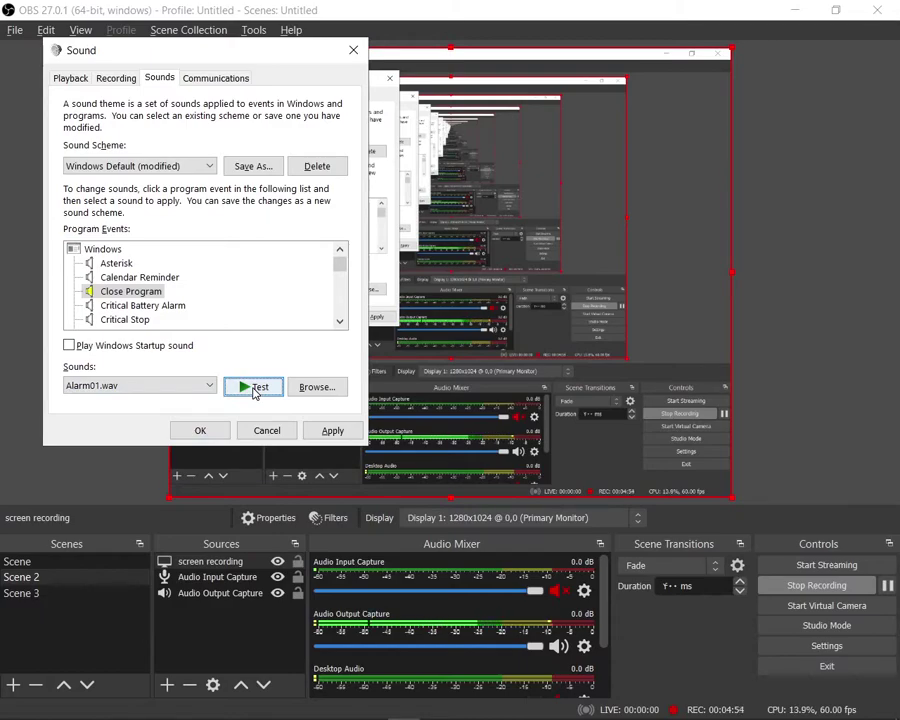
key("Tab")
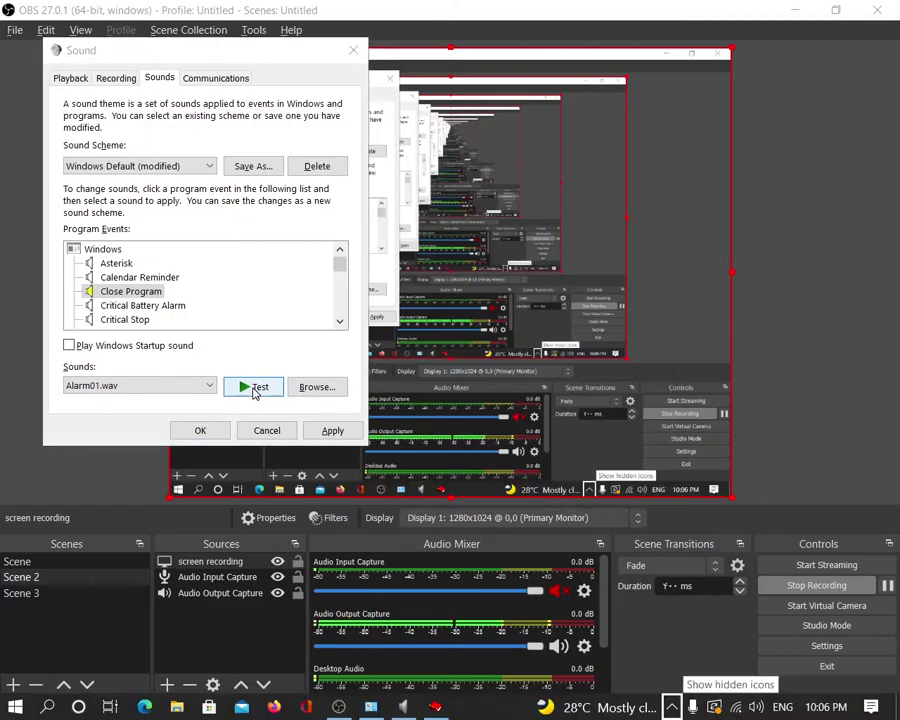
key("Right")
key("Right")
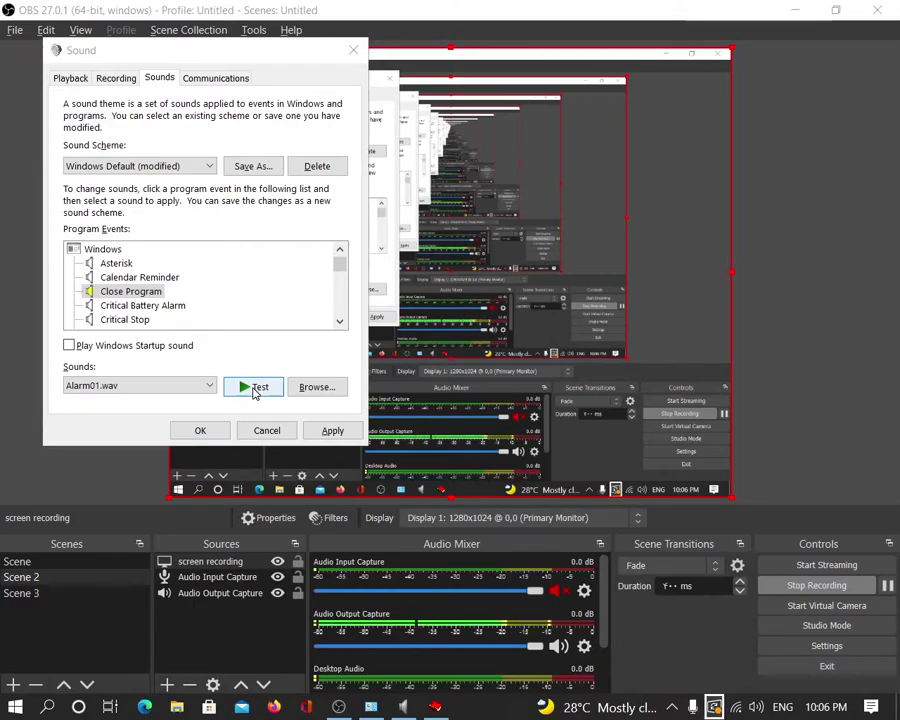
key("Right")
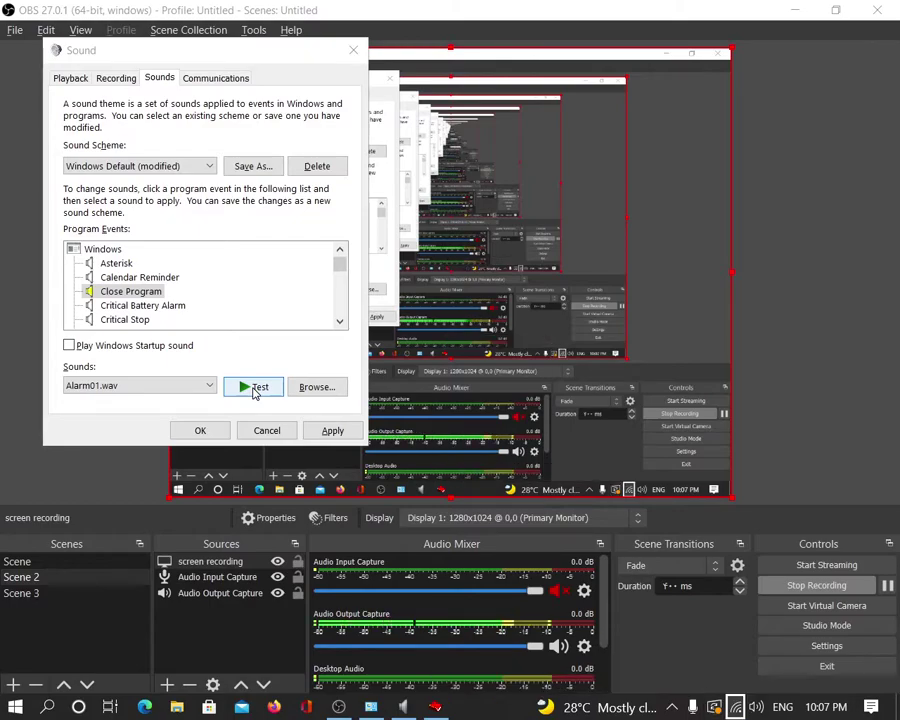
key("Right")
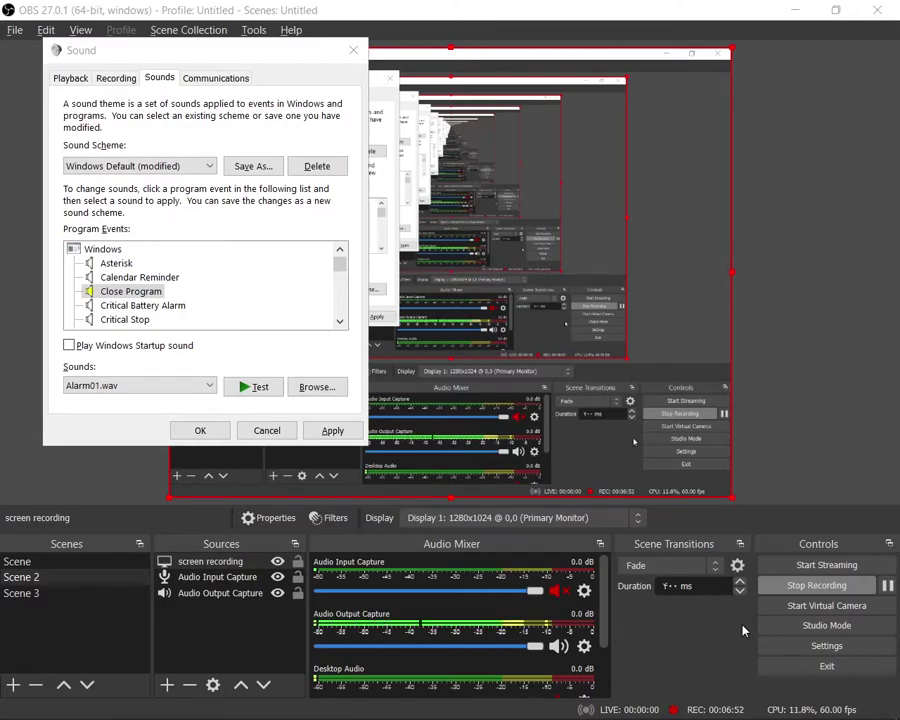
Step: Open the Windows Volume Mixer from the speaker's options in the notification area
mouse_move(672, 707)
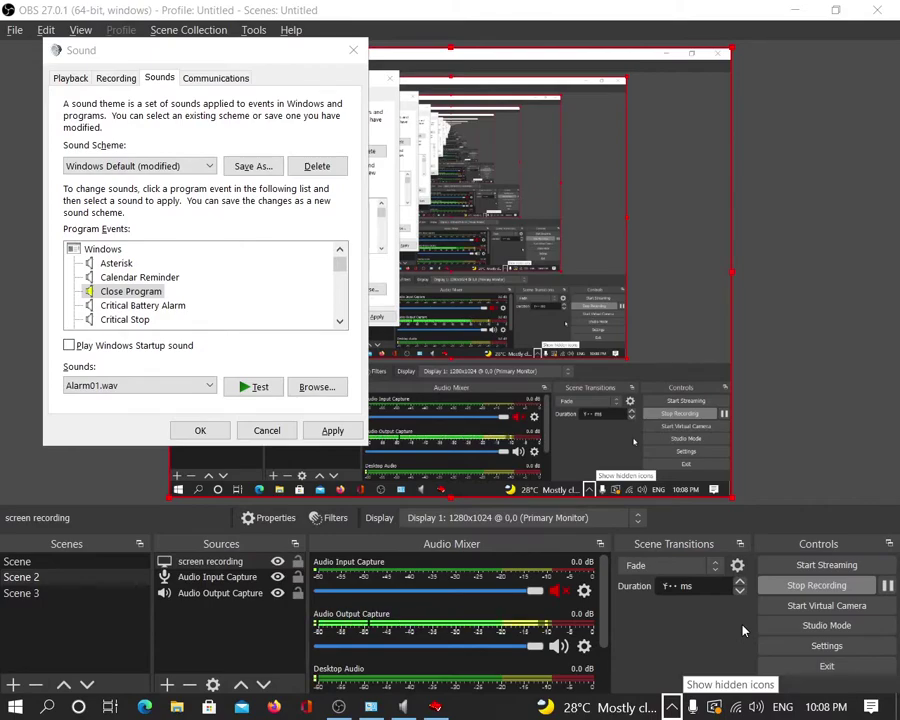
key("Right")
key("Right")
key("Right")
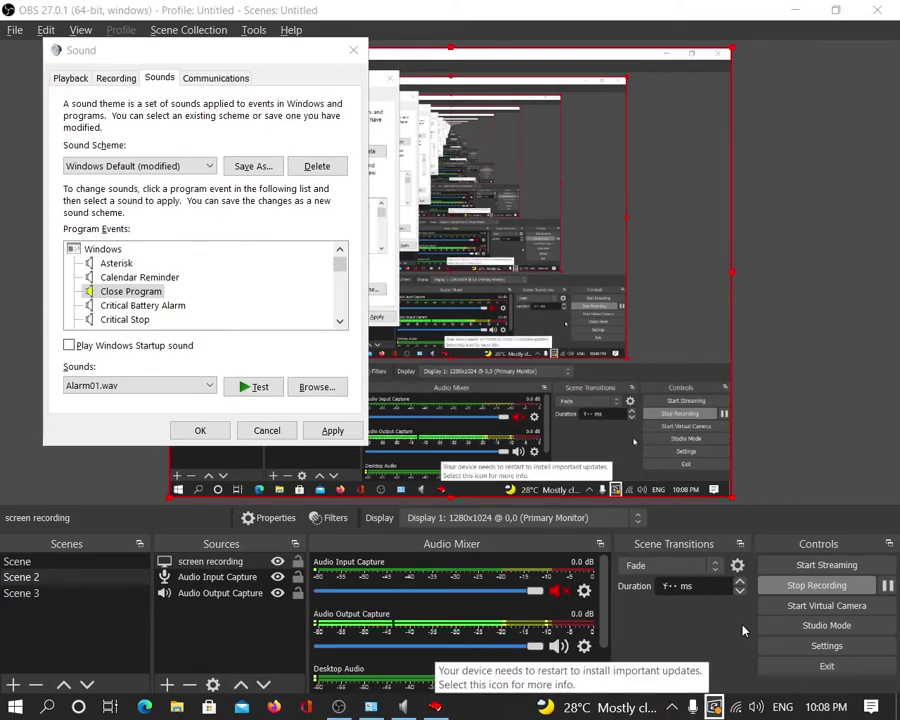
key("Right")
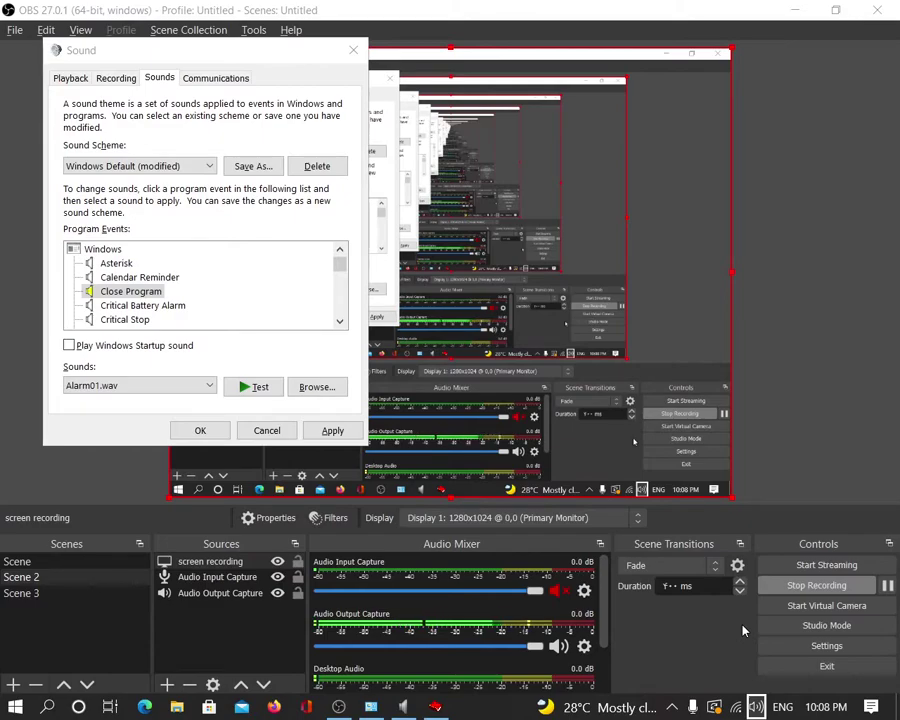
key("shift+F10")
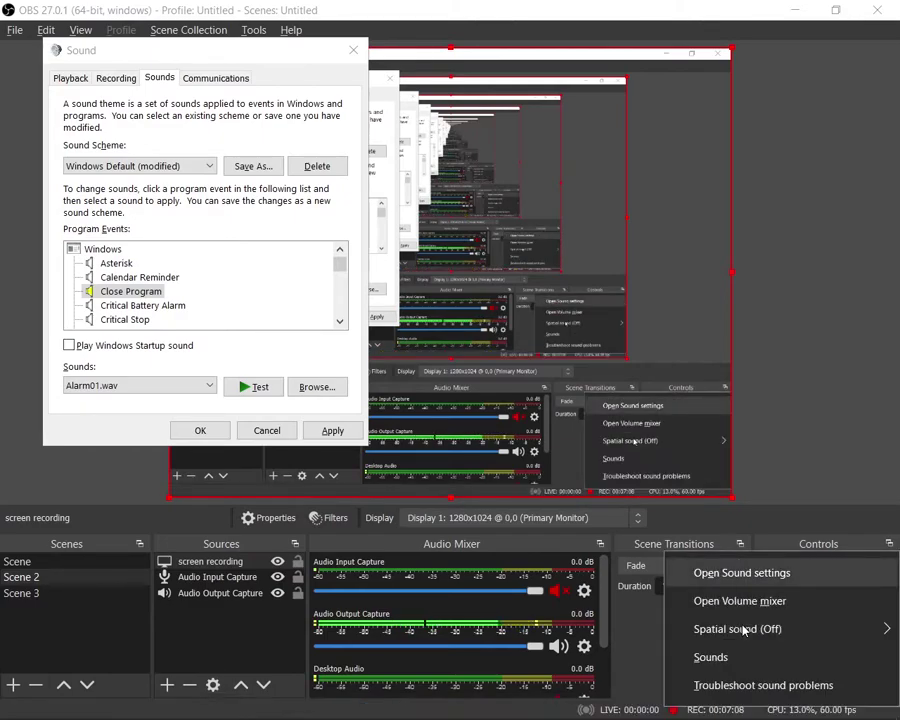
key("Down")
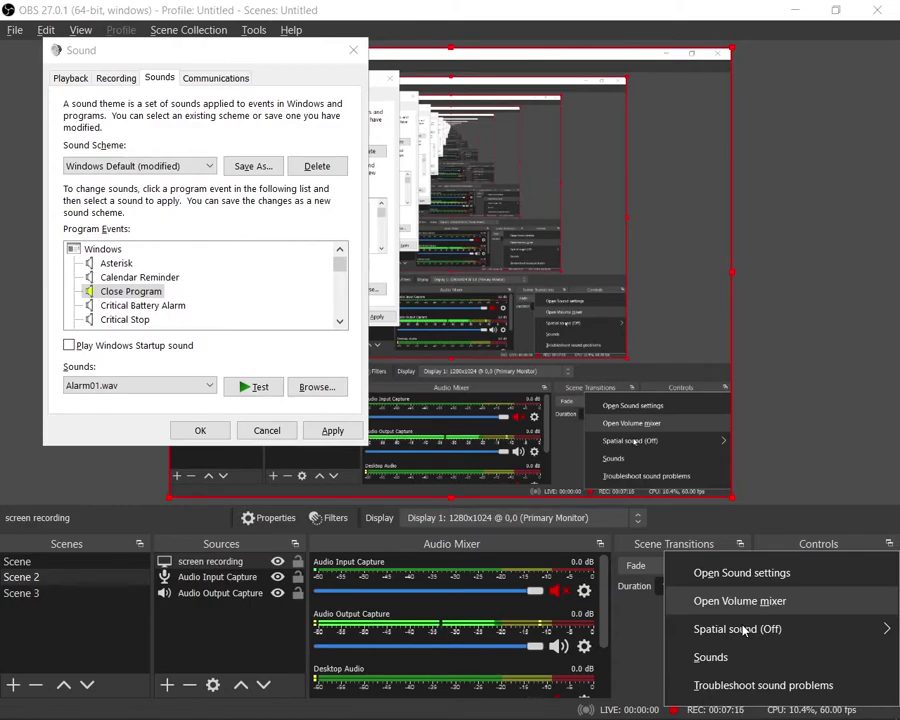
key("Return")
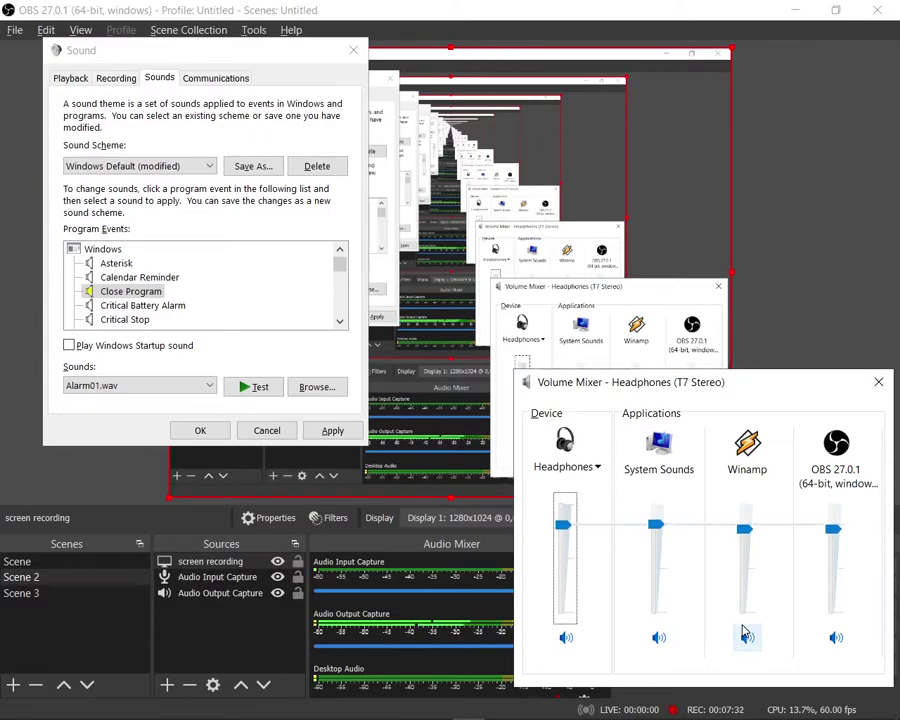
Step: Raise the headphones' master volume by two increments and lower it by one
key("XF86AudioRaiseVolume")
key("XF86AudioRaiseVolume")
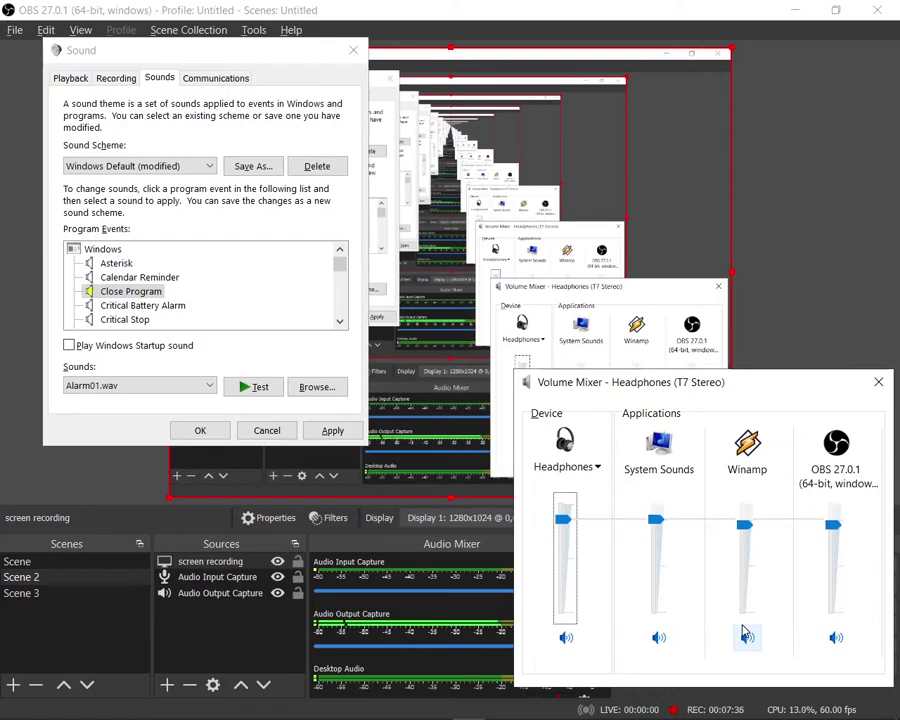
key("XF86AudioLowerVolume")
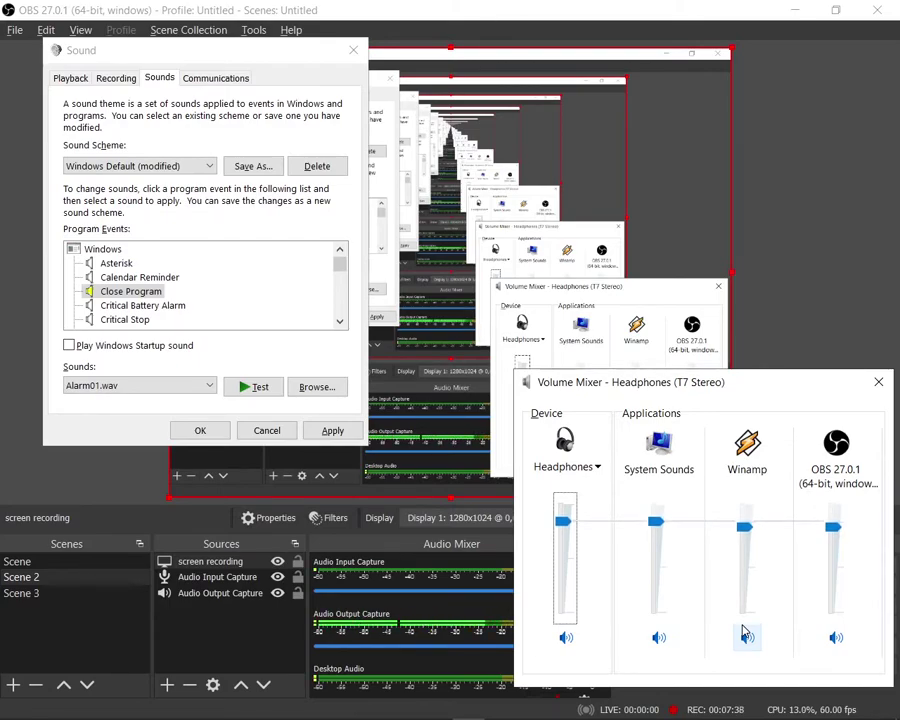
Step: Examine the volume sliders for Winamp, OBS and System Sounds, along with the headphones device selector
key("Tab")
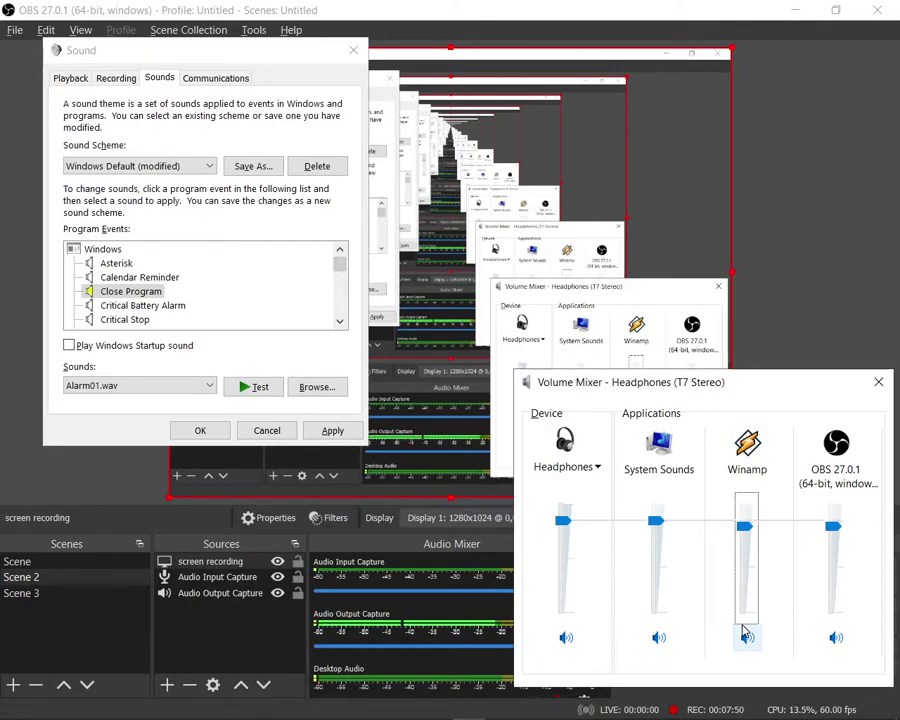
key("Tab")
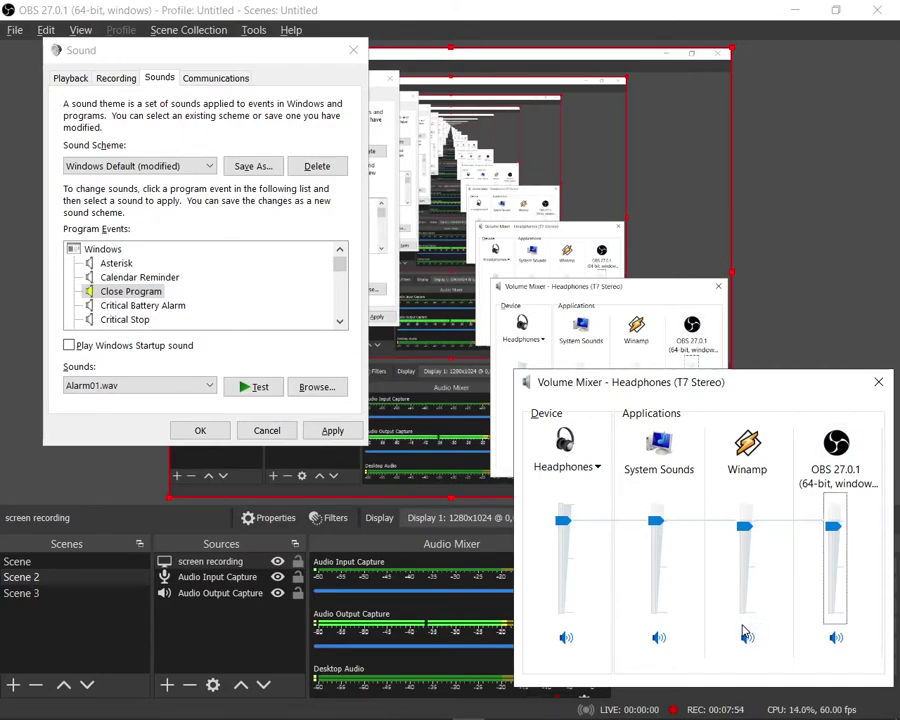
key("Tab")
key("Tab")
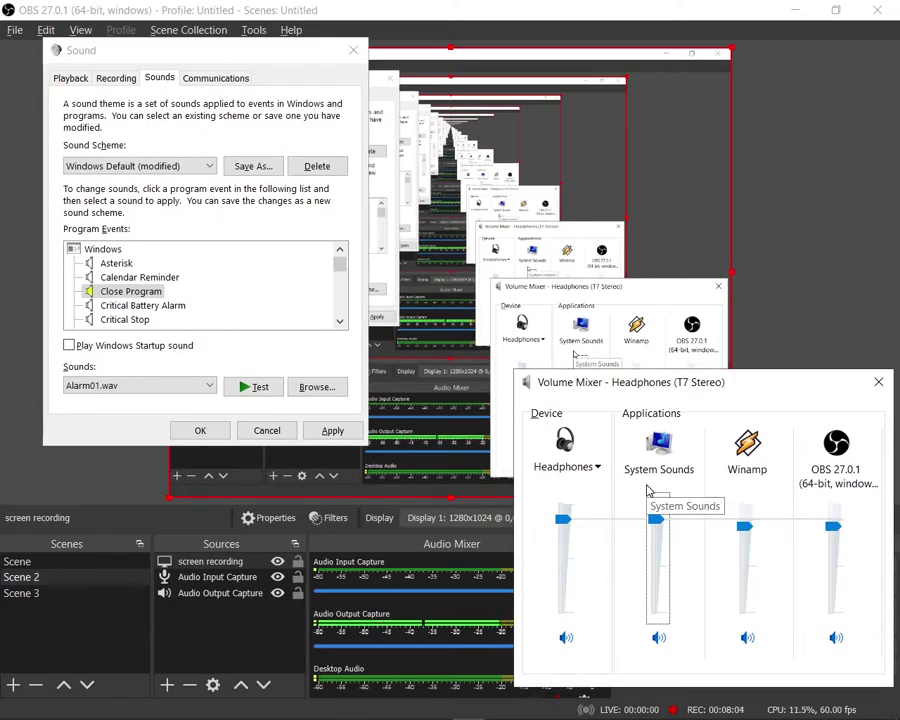
key("Tab")
key("Tab")
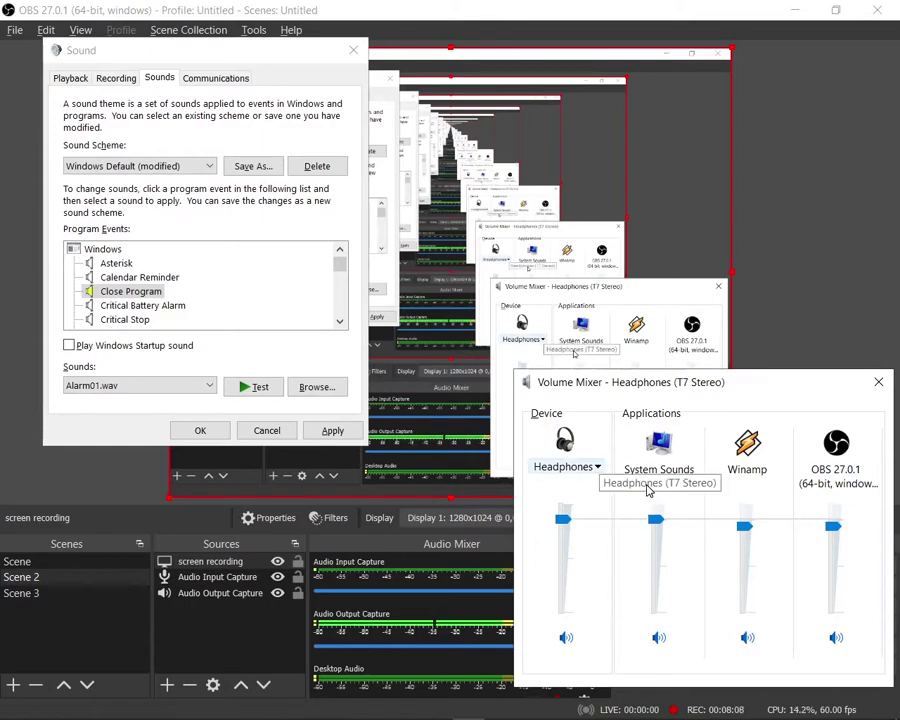
key("shift+Tab")
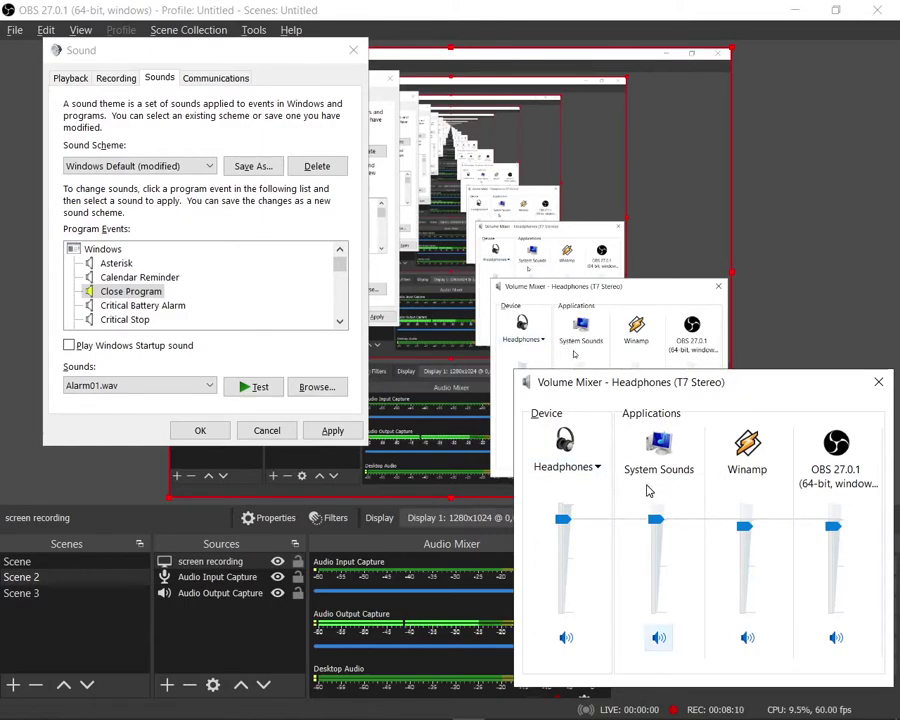
Step: Examine the headphones' device and mute controls, continuing through the Winamp and OBS controls
key("Tab")
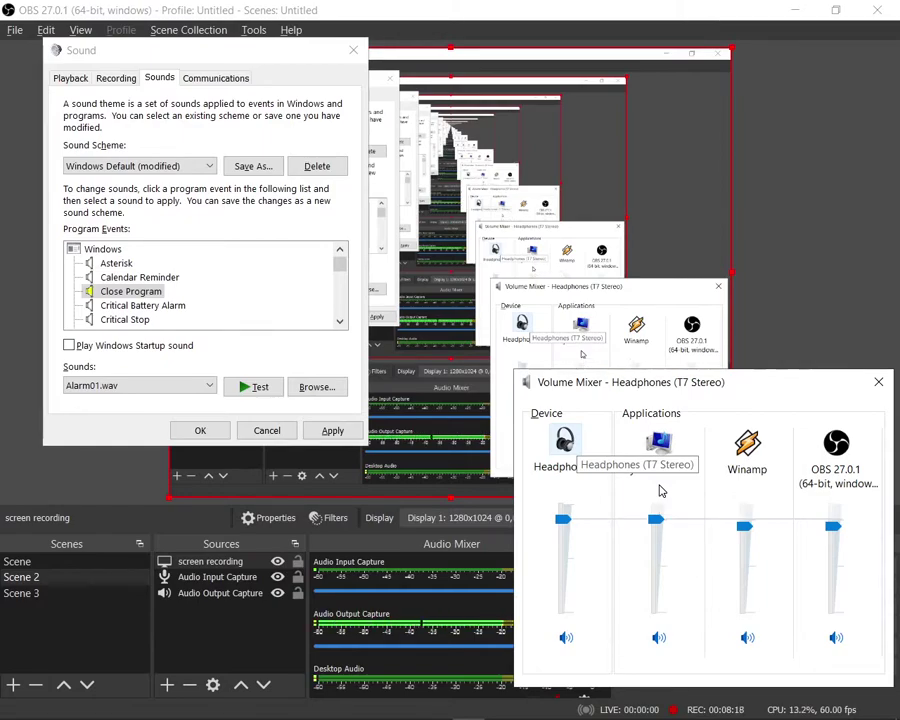
key("Tab")
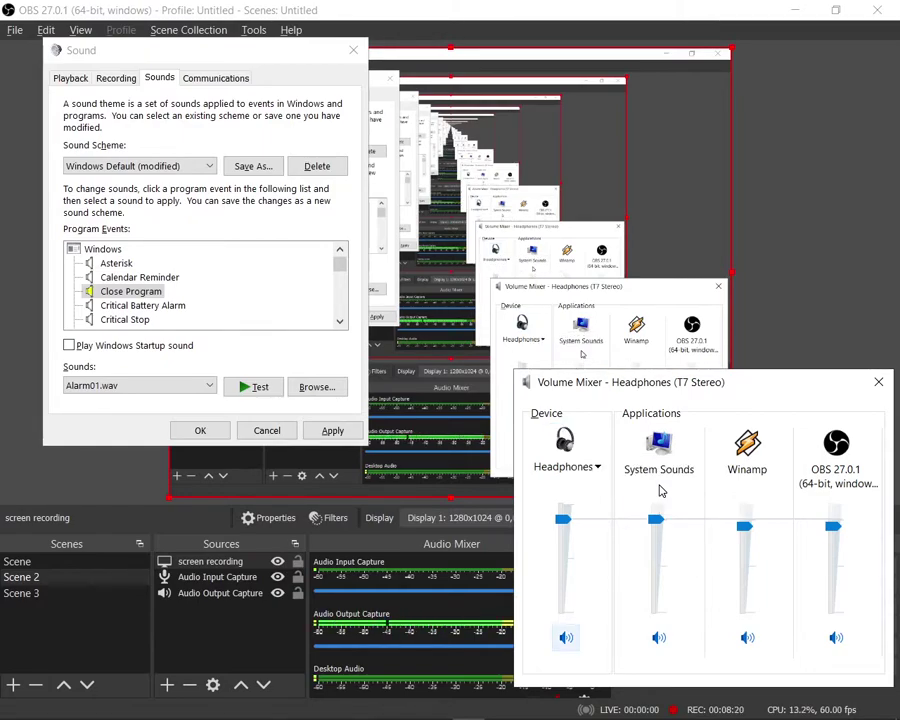
key("Tab")
key("Tab")
key("Tab")
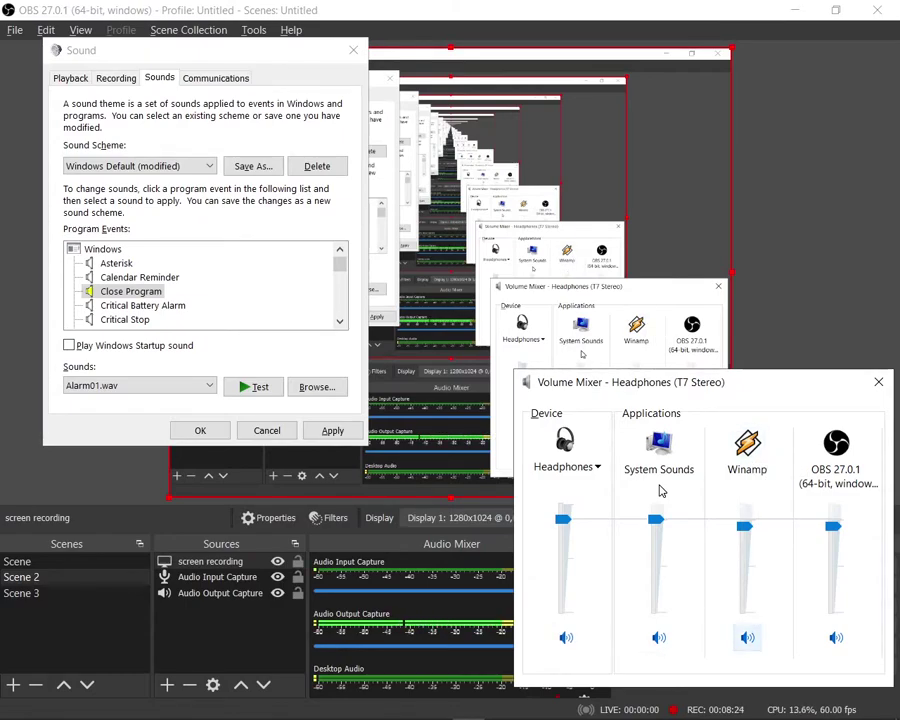
key("Tab")
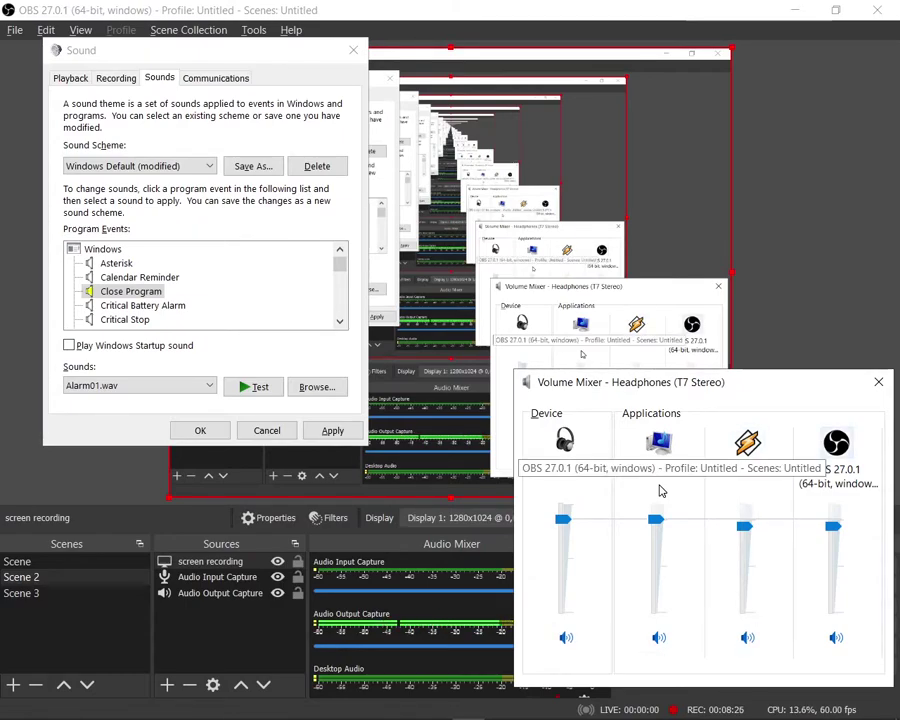
key("Tab")
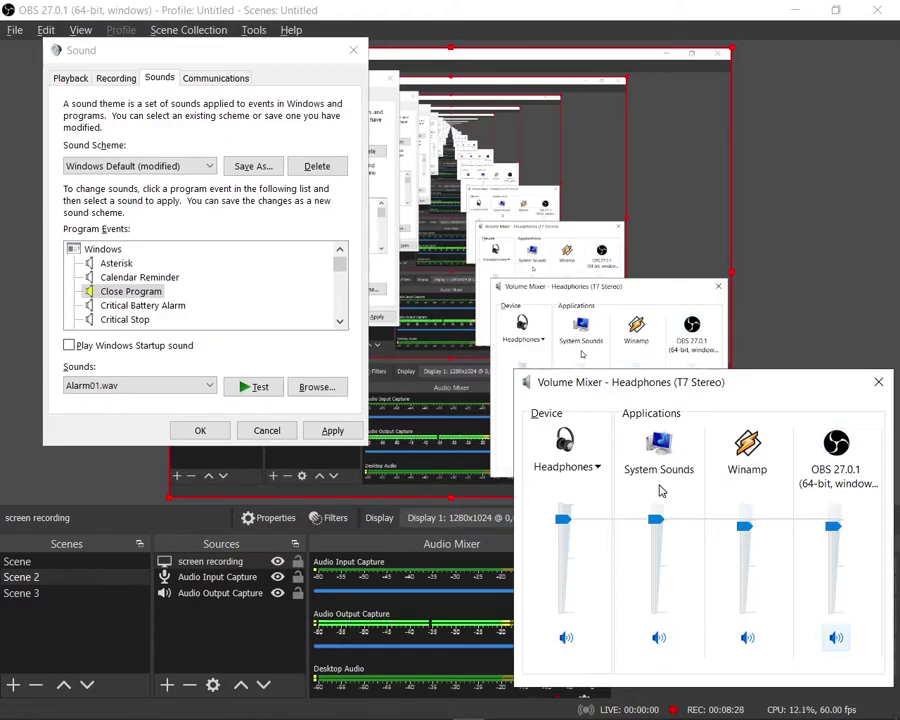
Step: Go through the System Sounds controls and the other mixer controls again, ending at the headphones' mute control
key("Tab")
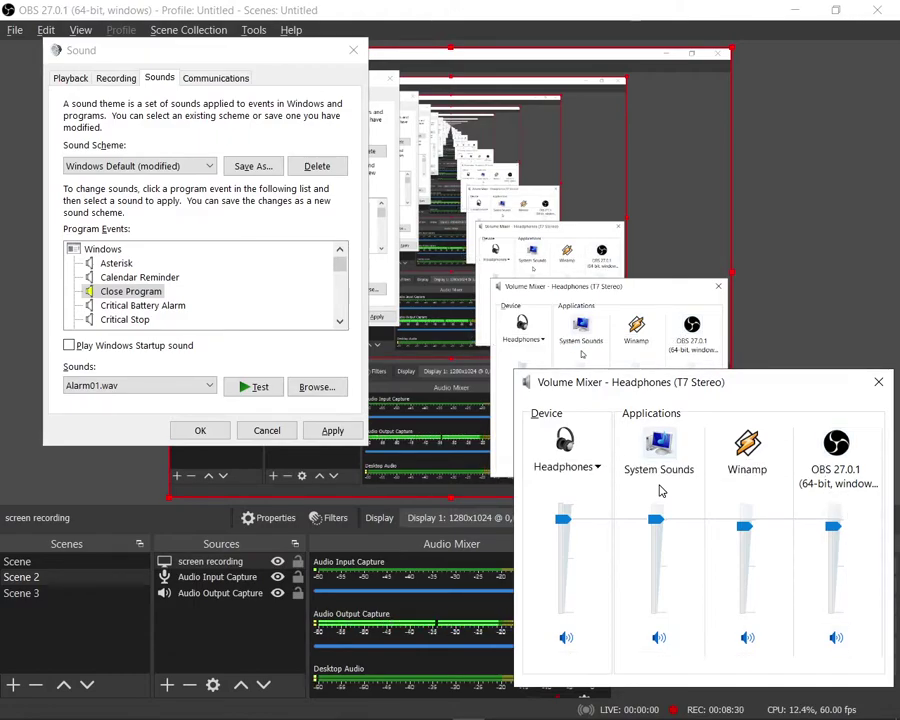
key("Tab")
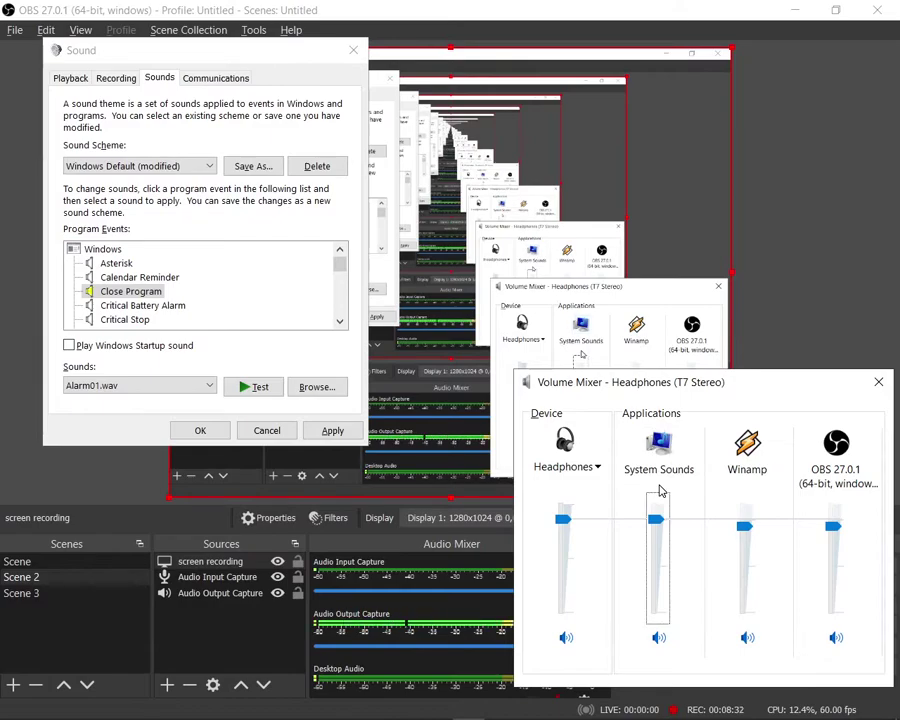
key("Tab")
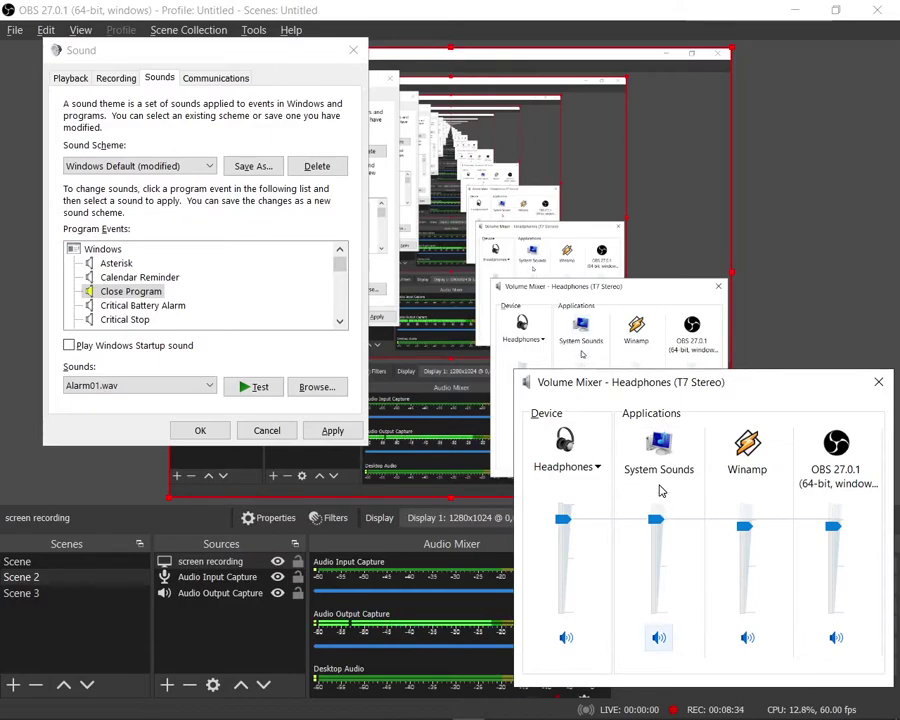
key("Tab")
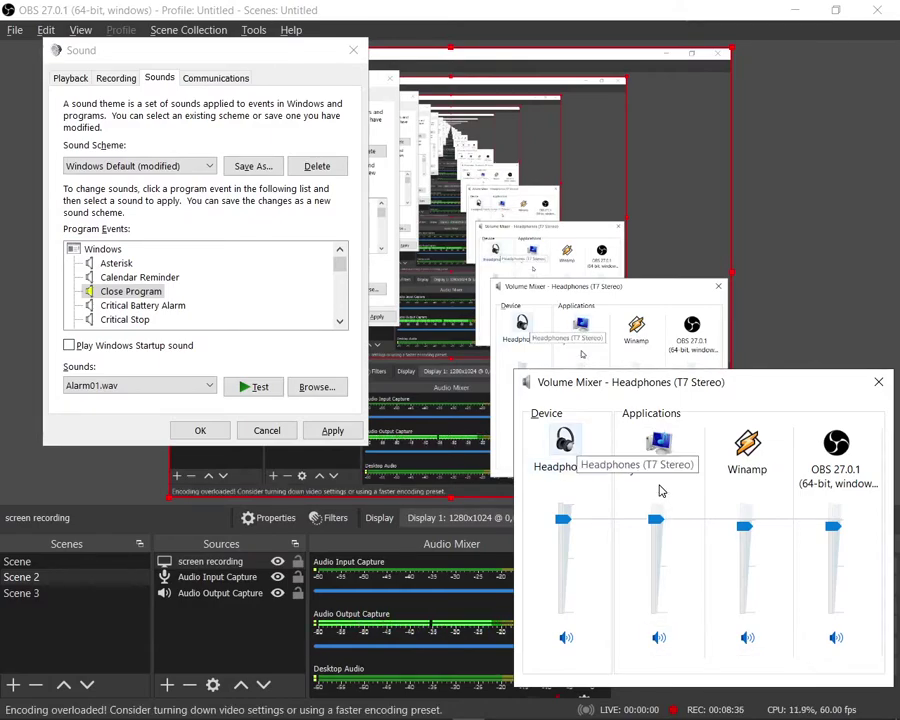
key("Tab")
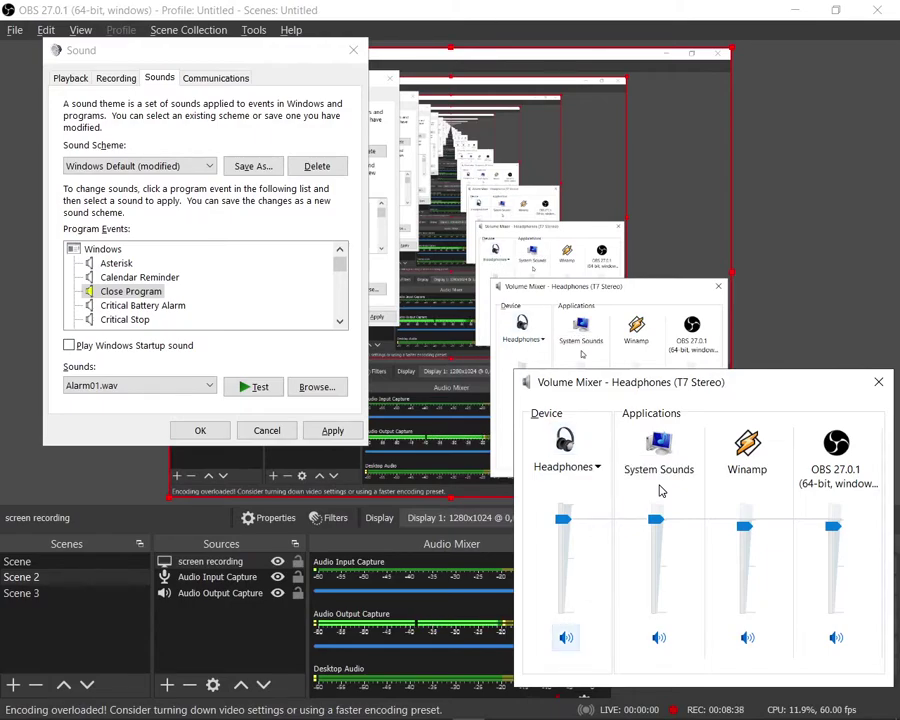
key("Tab")
key("Tab")
key("Tab")
key("Tab")
key("Tab")
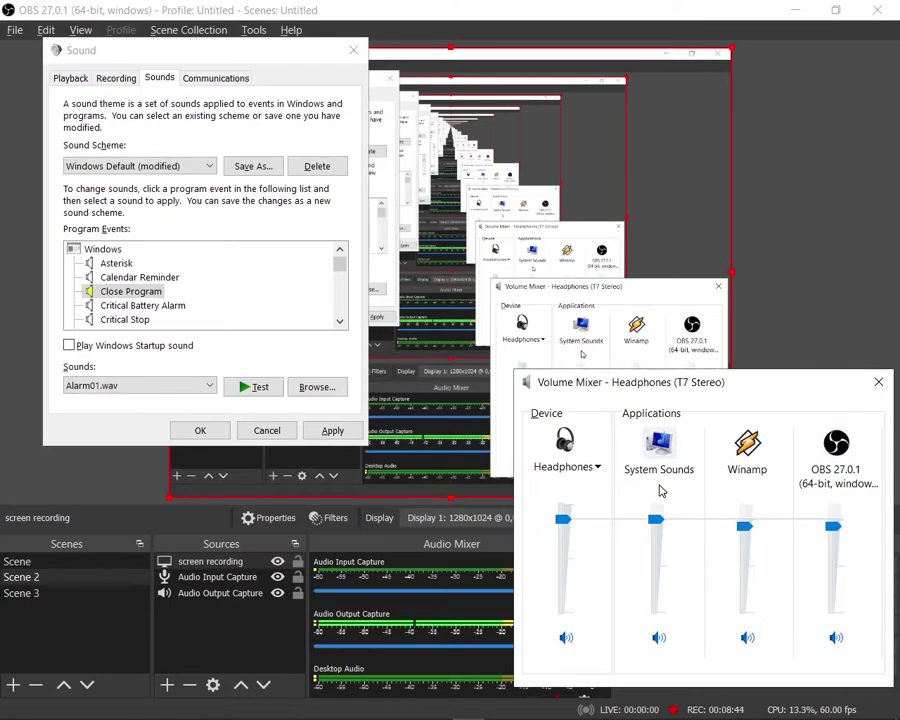
left_click(660, 490)
key("Tab")
key("Tab")
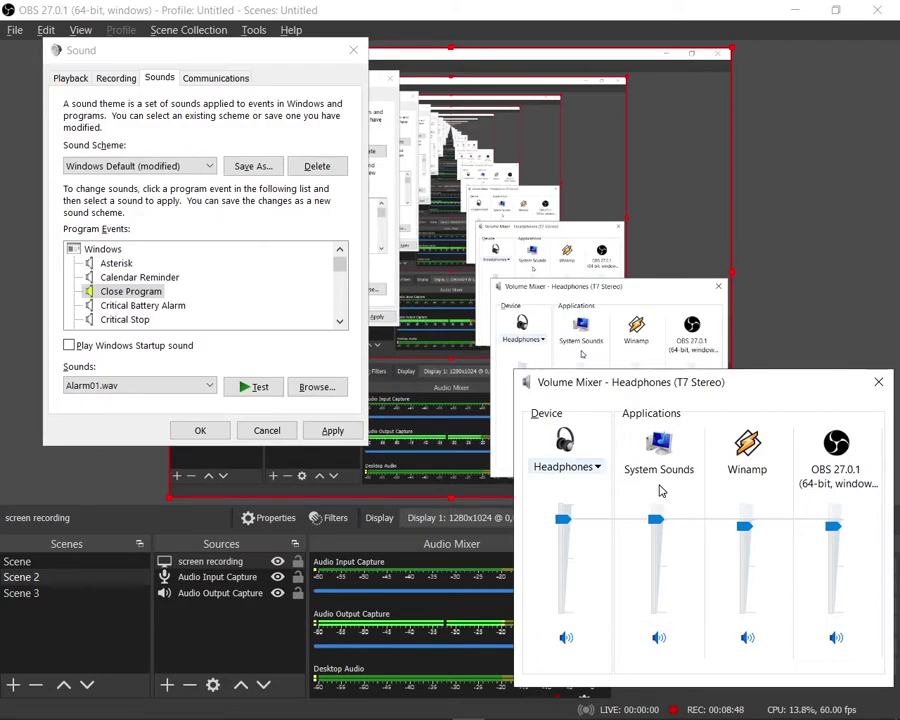
key("Tab")
key("Tab")
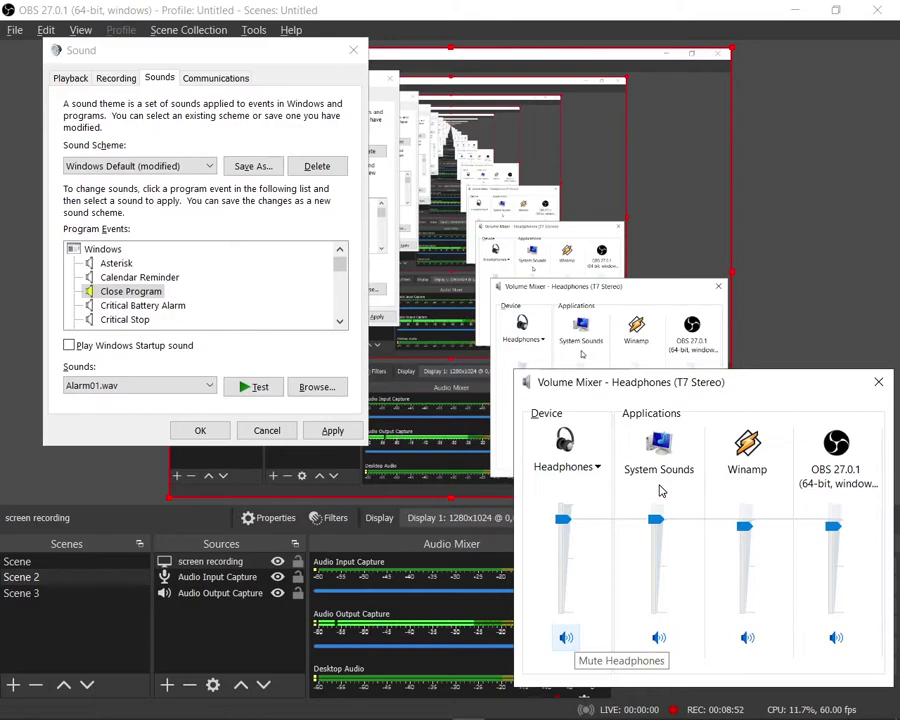
Step: Examine the Winamp icon and volume slider, continuing through the OBS controls to the OBS mute control
key("Tab")
key("Tab")
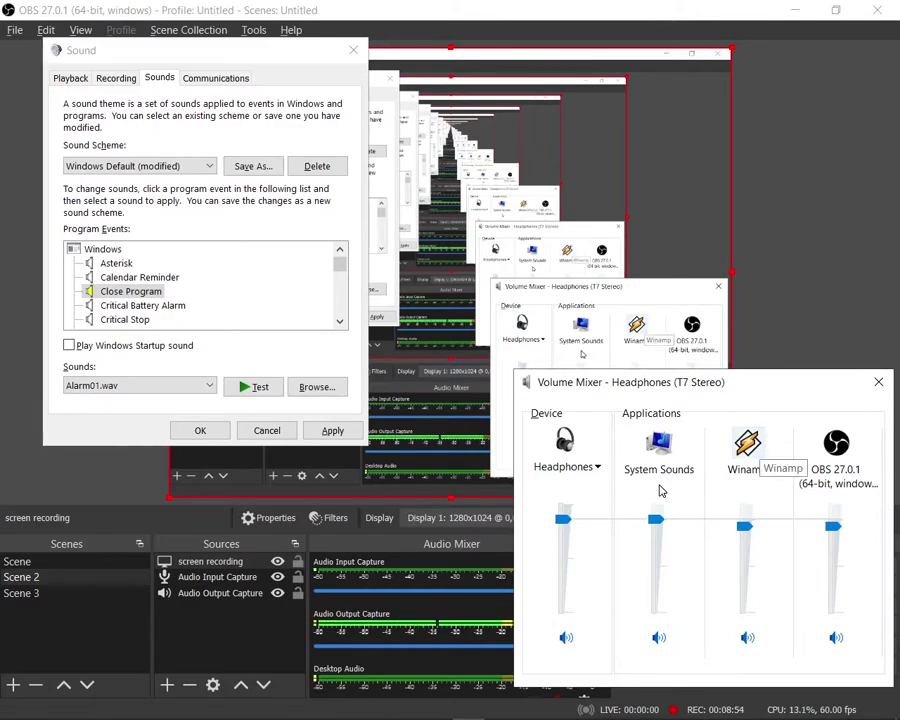
key("Tab")
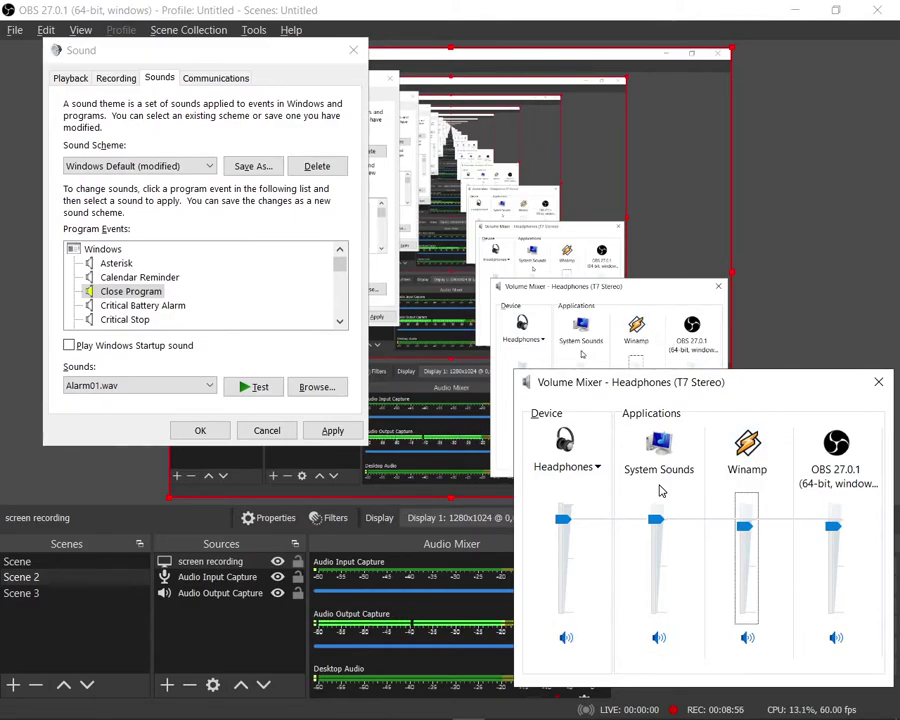
key("Tab")
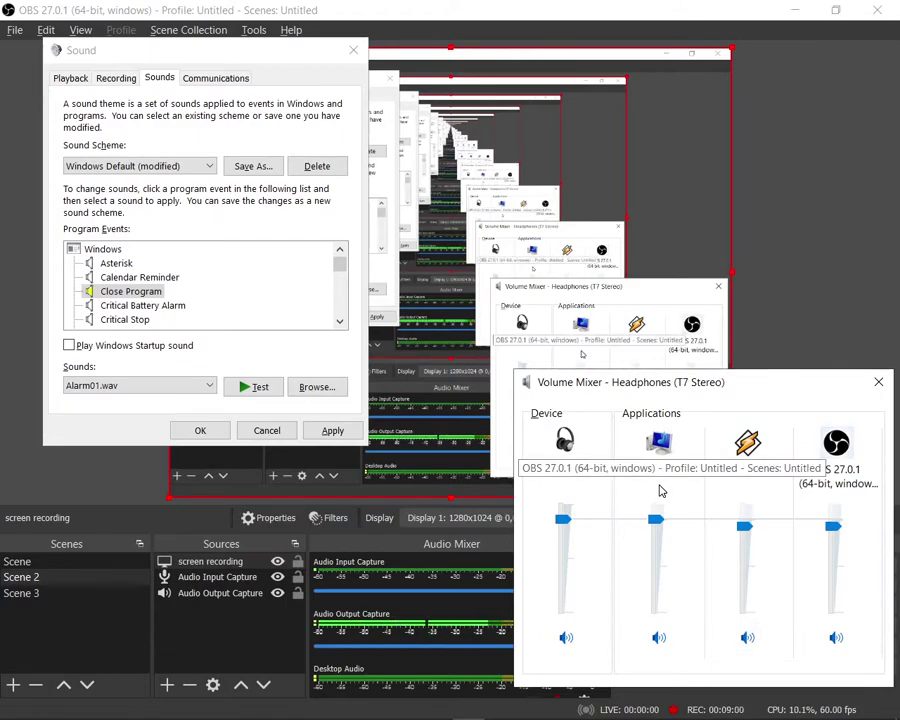
key("Tab")
key("Tab")
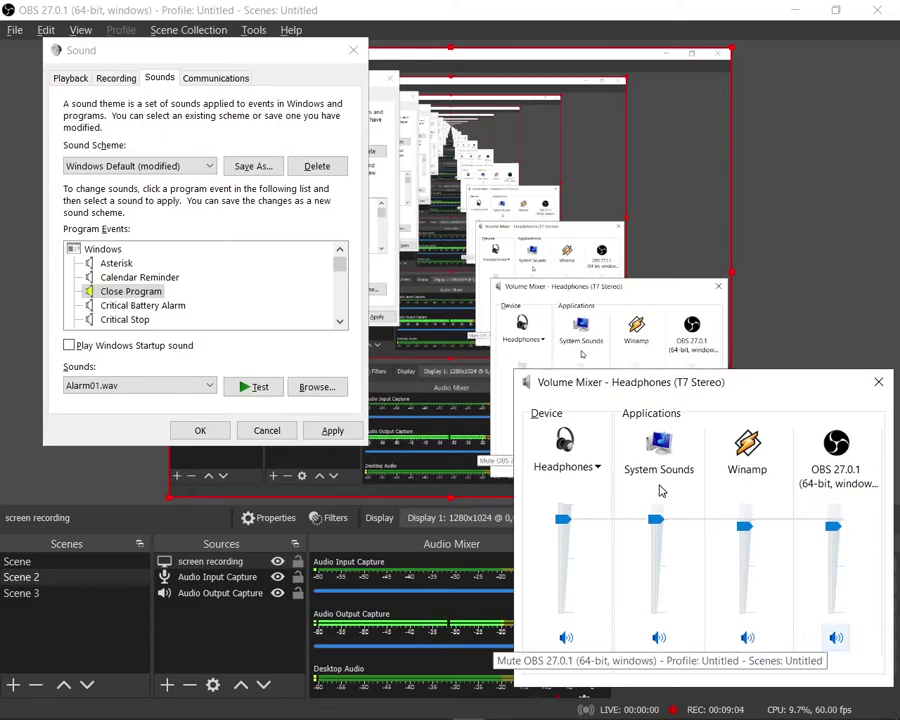
Step: Examine the headphones' device selector and master volume slider, continuing to Winamp's mute control
key("Tab")
key("Tab")
key("Tab")
key("Tab")
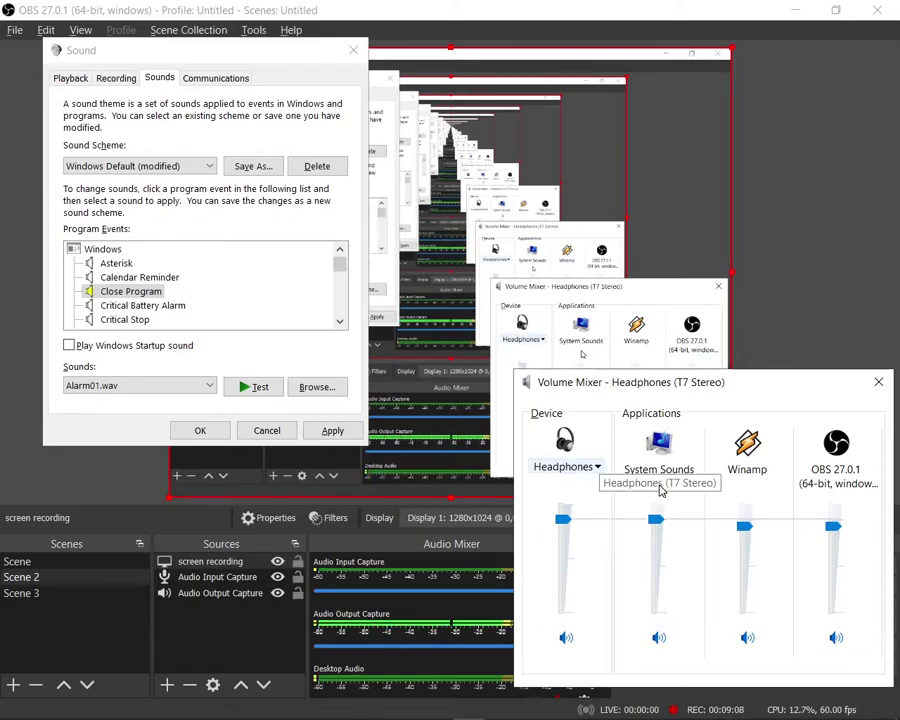
key("Tab")
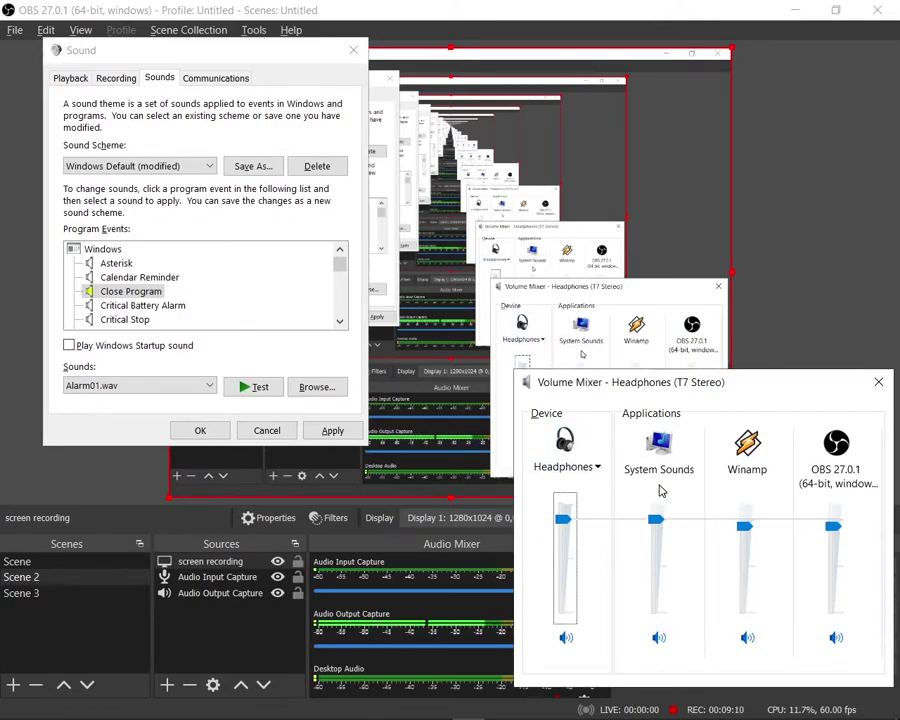
key("Tab")
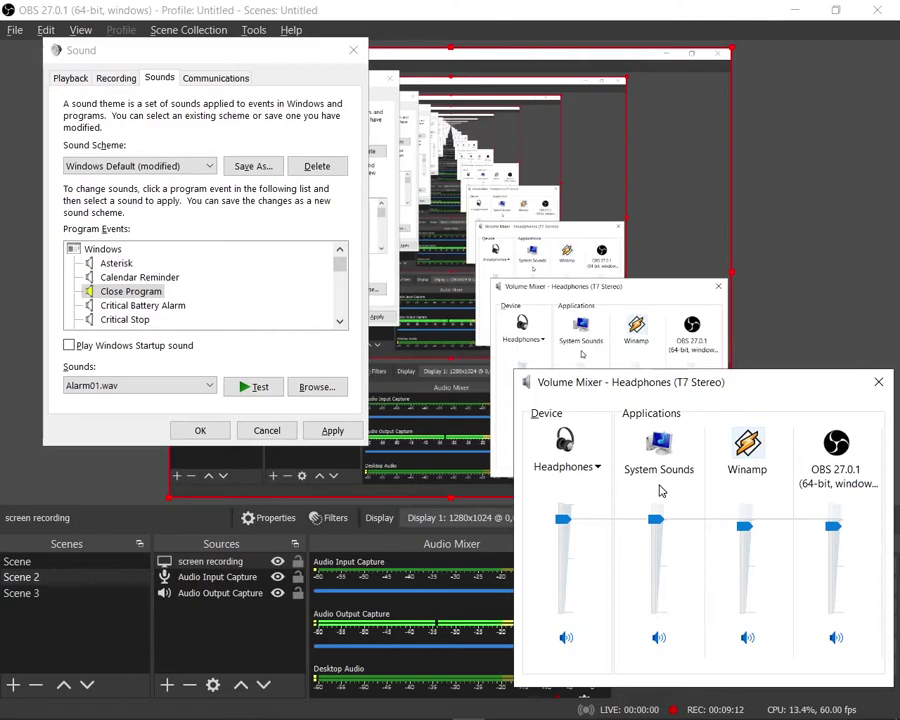
key("Tab")
key("Tab")
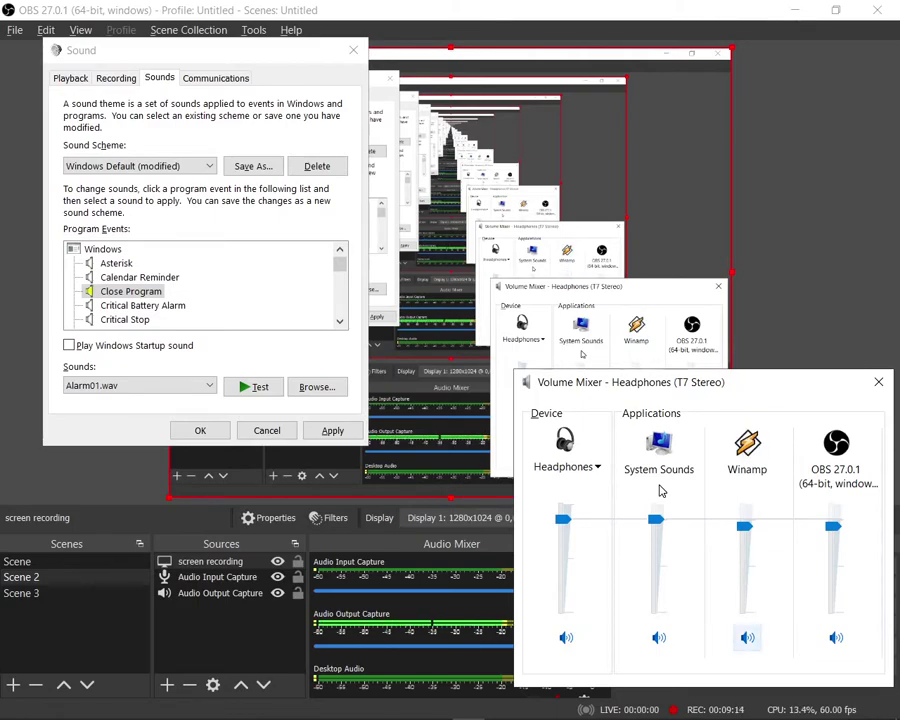
Step: Go through the remaining mixer controls from Winamp's mute control to the System Sounds volume slider
key("Tab")
key("Tab")
key("Tab")
key("Tab")
key("Tab")
key("Tab")
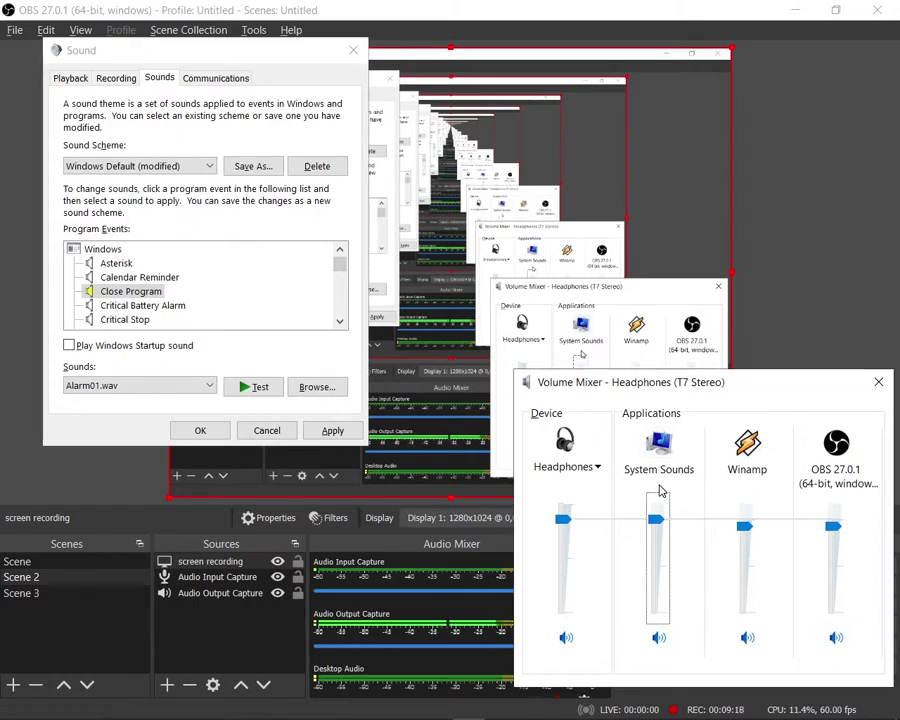
Step: Go from the headphones' device selector past the Winamp controls to the OBS volume slider
key("Tab")
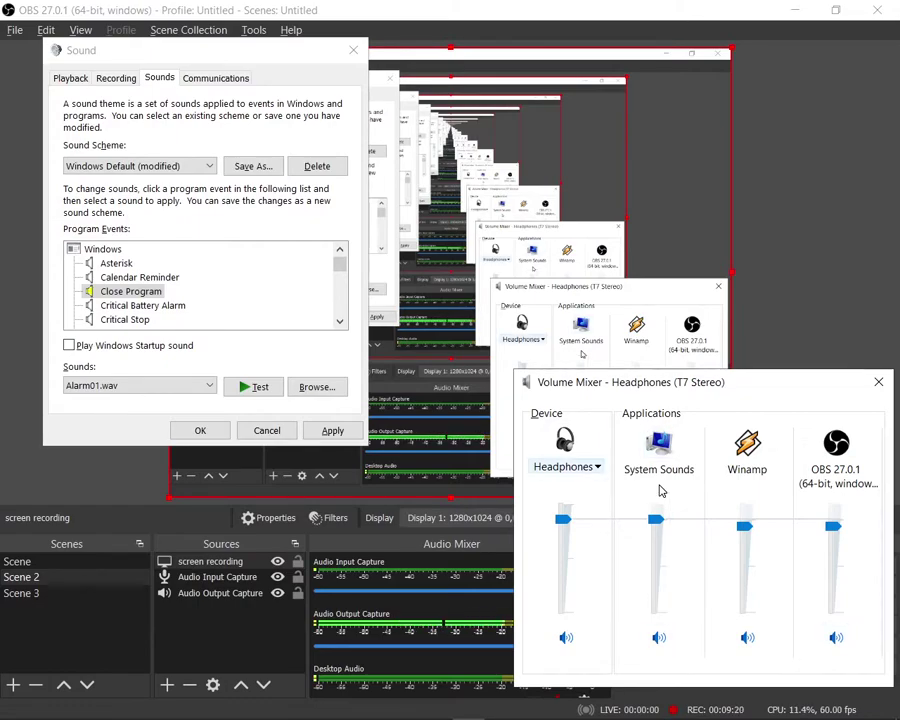
key("Tab")
key("Tab")
key("Tab")
key("Tab")
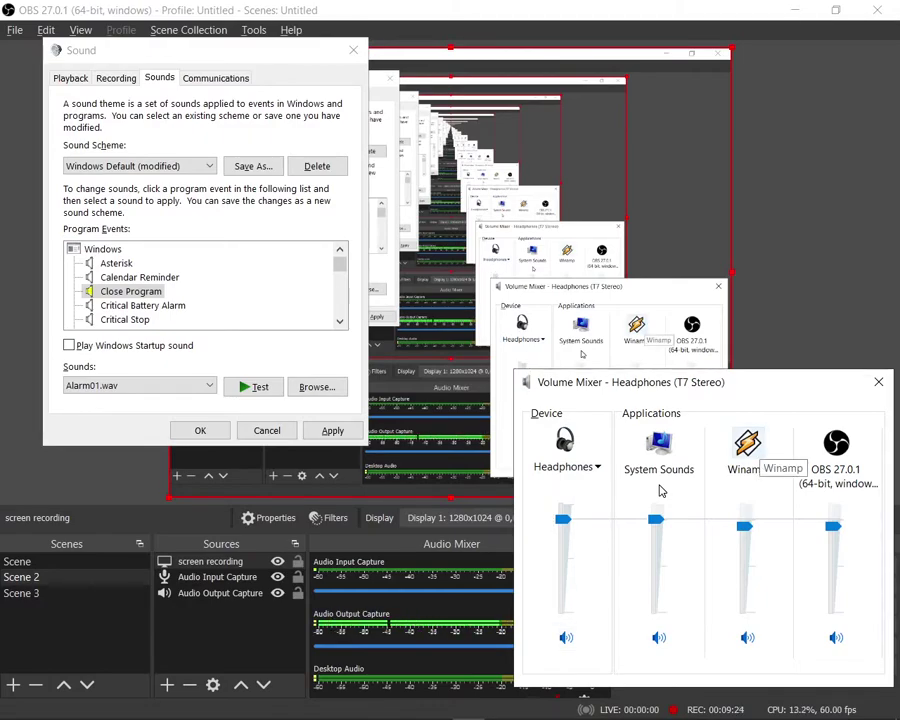
key("Tab")
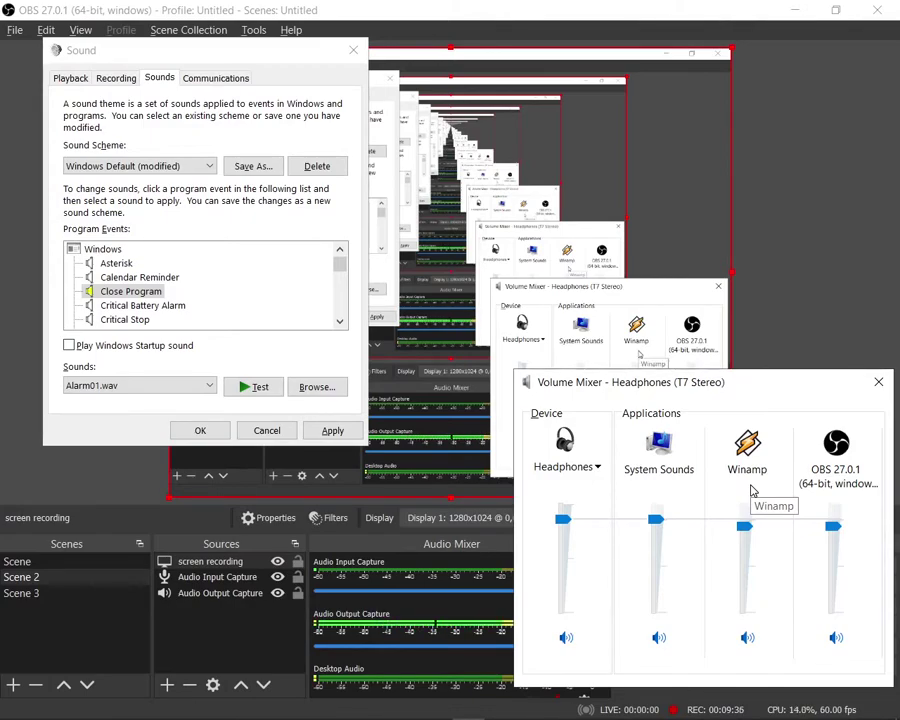
key("Tab")
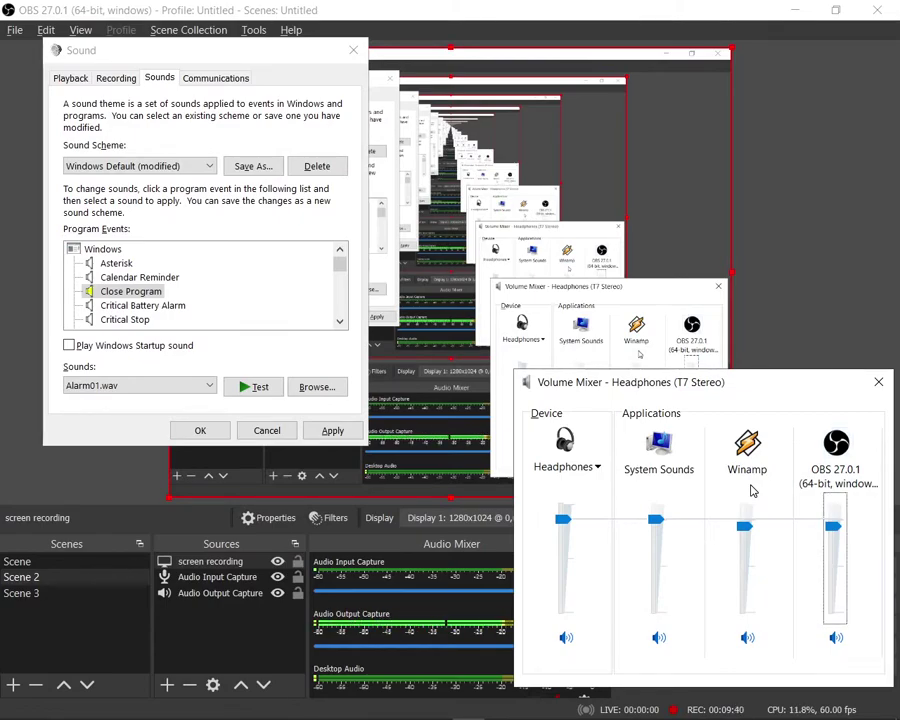
Step: Go back to the System Sounds controls, ending at their mute control, and show the desktop
key("shift+Tab")
key("shift+Tab")
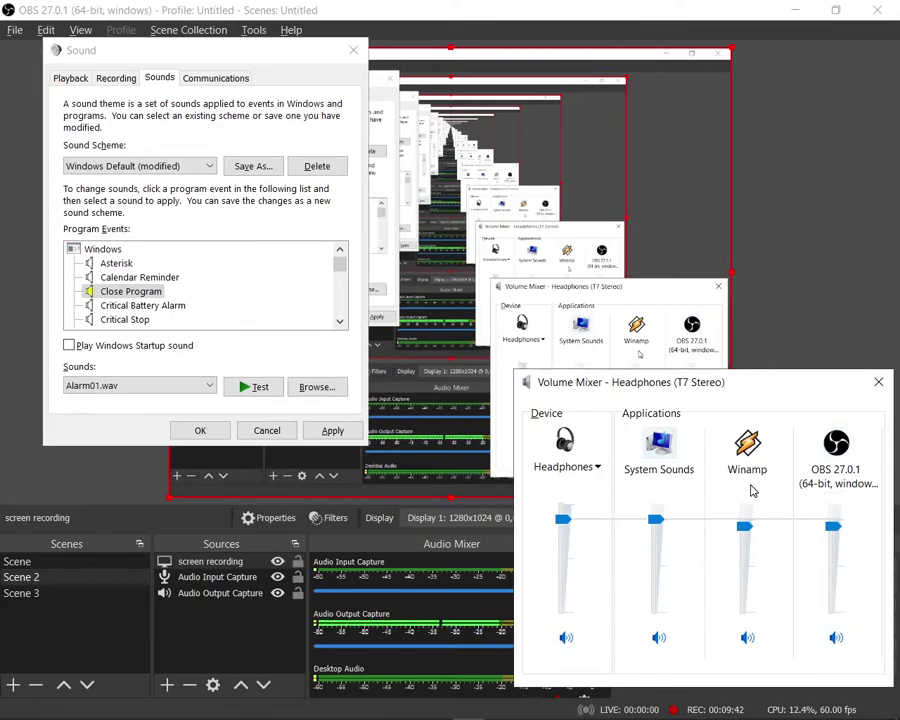
key("Tab")
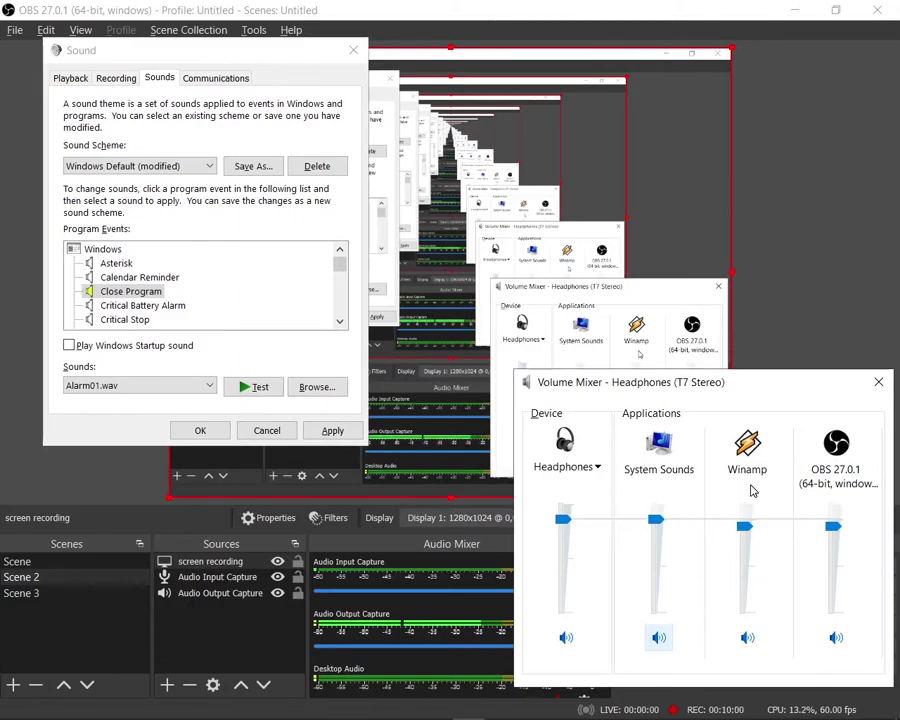
key("super+d")
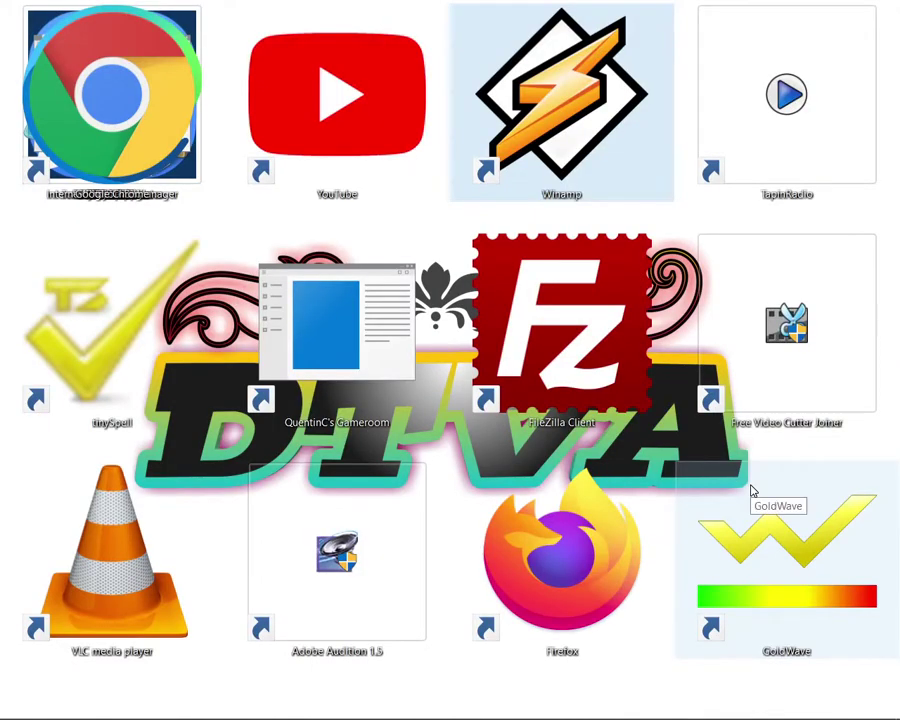